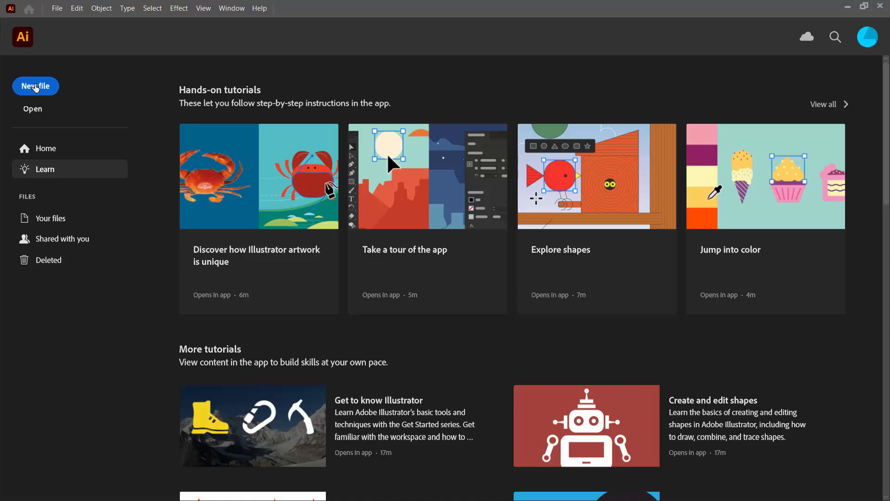
Step: Create a new web document measuring 1000 x 1000 px
left_click(35, 88)
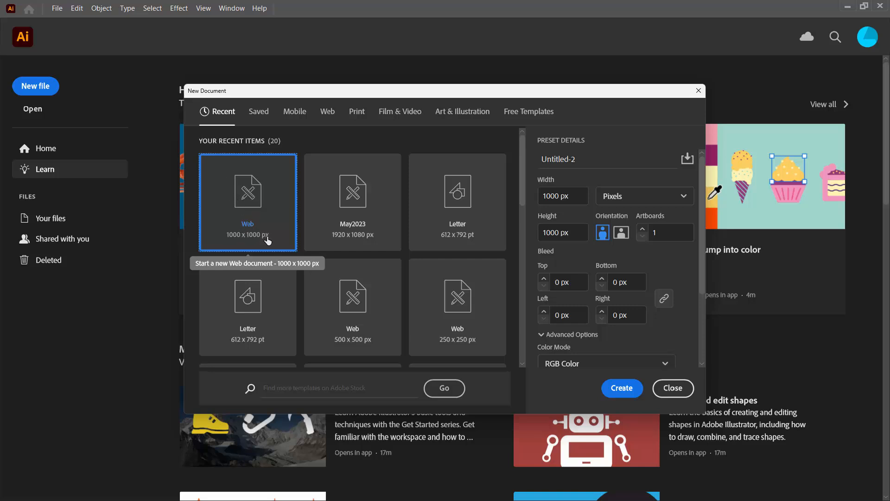
left_click(617, 389)
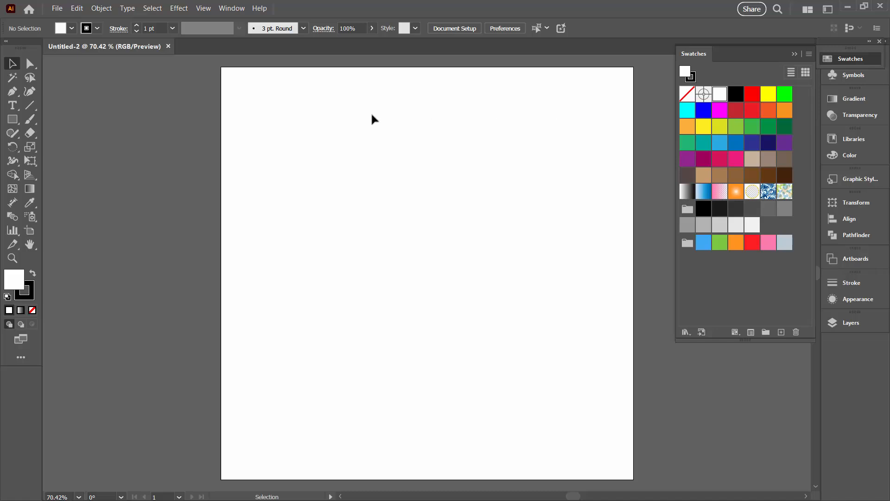
Step: Draw a line segment 1420 px long at a 45° angle, starting on the upper part of the artboard
left_click(12, 258)
left_click(387, 253, "alt")
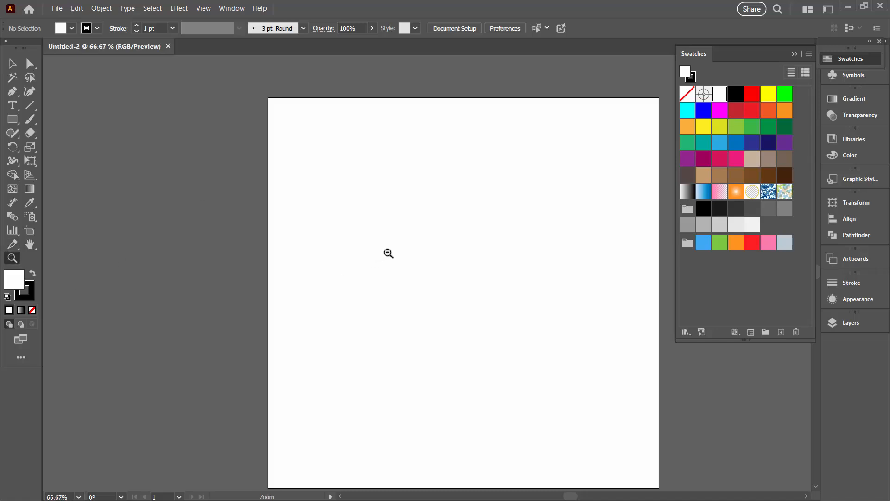
left_click(423, 259, "alt")
scroll(417, 264, "down", 2)
scroll(417, 265, "right", 3)
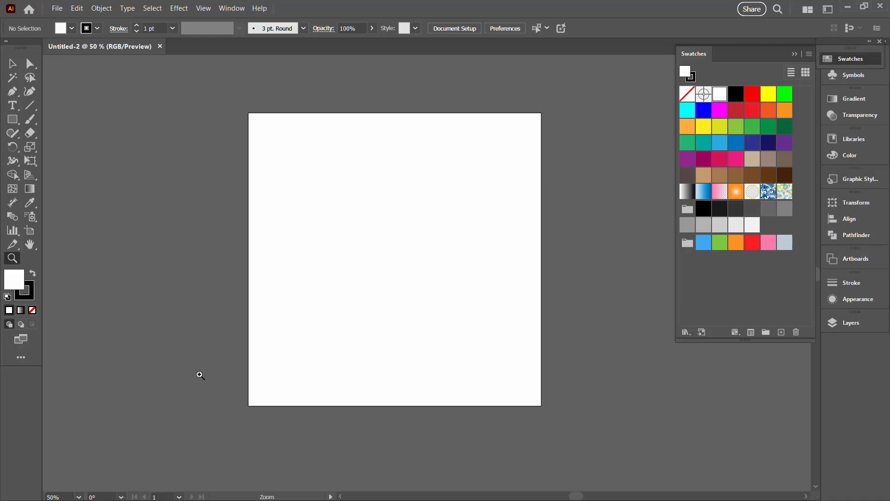
left_click(13, 63)
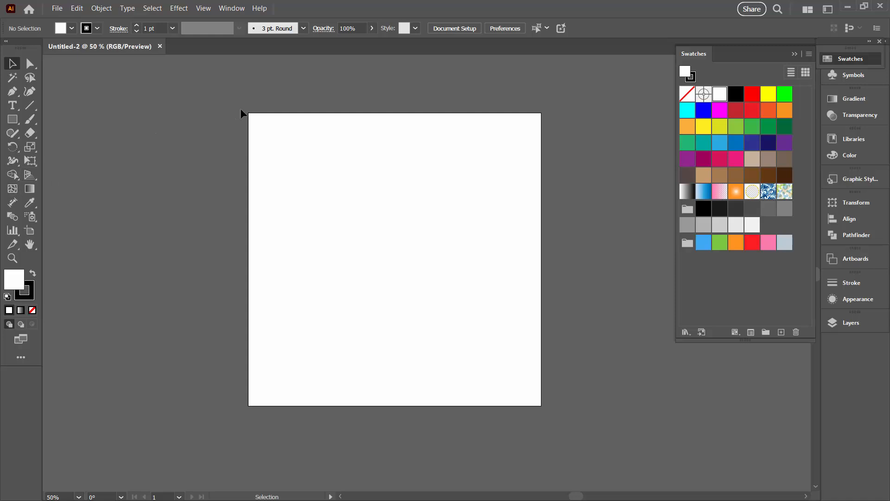
left_click(29, 106)
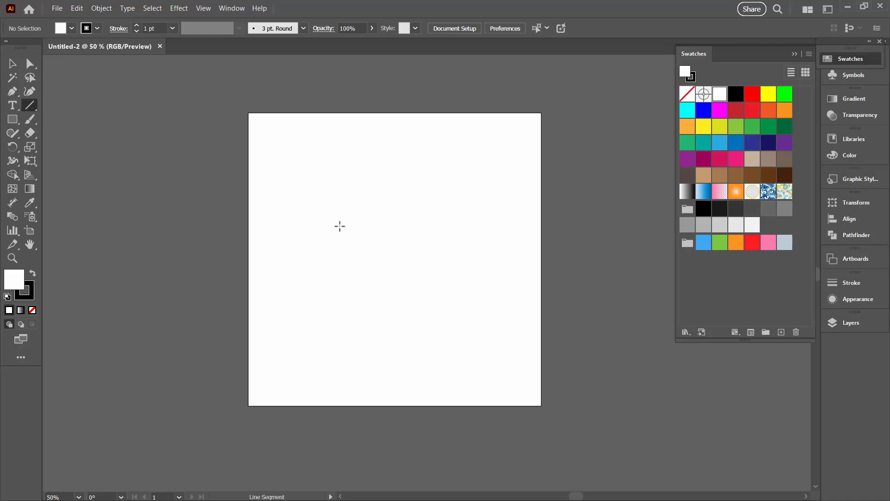
left_click(372, 201)
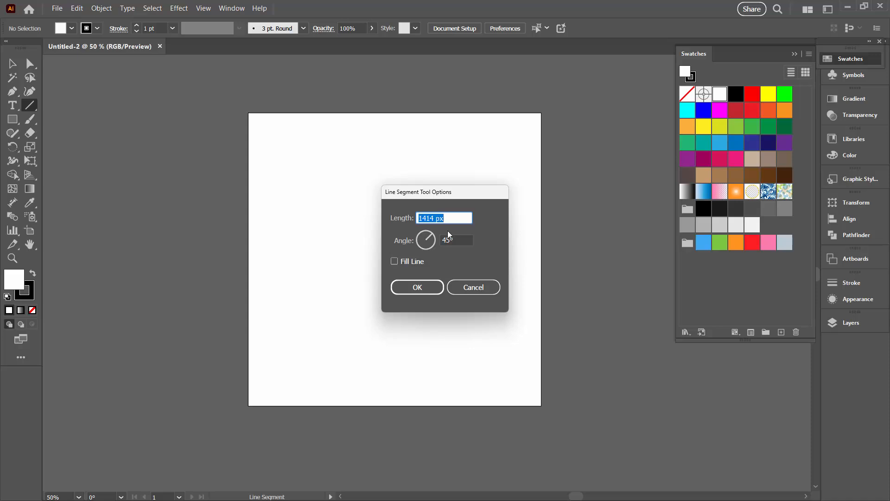
left_click(433, 218)
key("BackSpace")
key("BackSpace")
type("20")
left_click(418, 286)
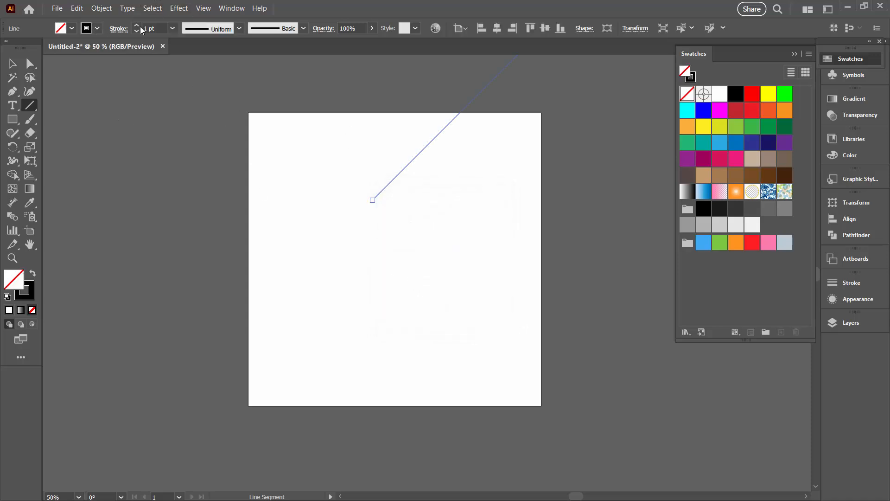
Step: Give the diagonal line a 60 pt stroke in orange-red
left_click(172, 29)
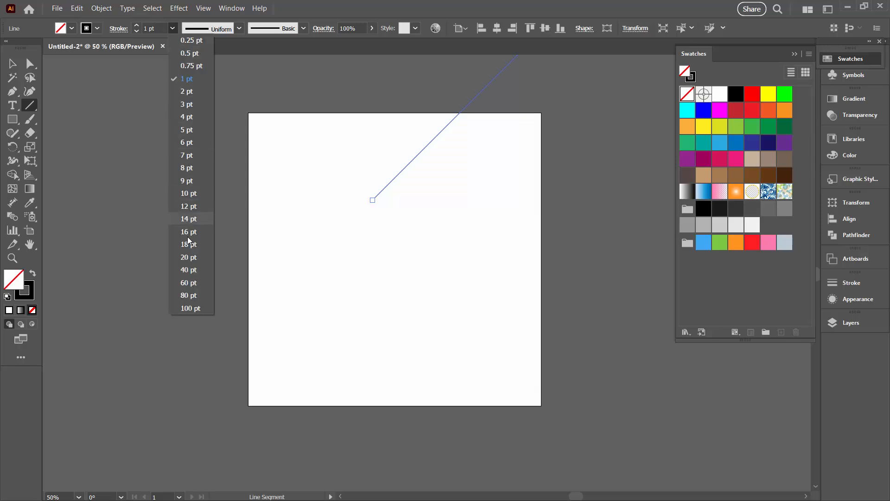
left_click(189, 283)
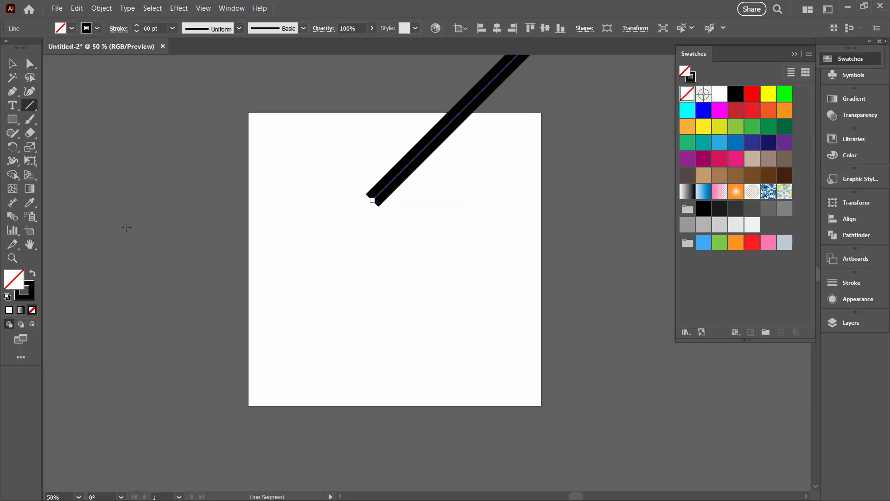
left_click(97, 28)
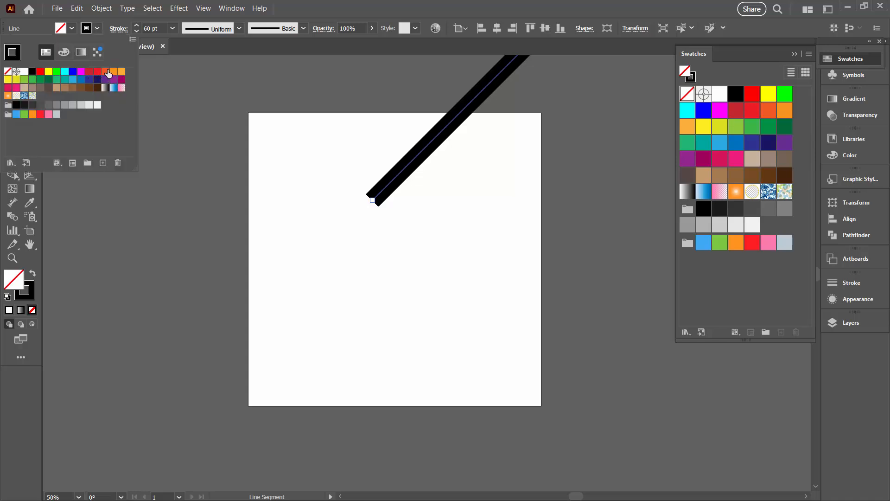
left_click(106, 72)
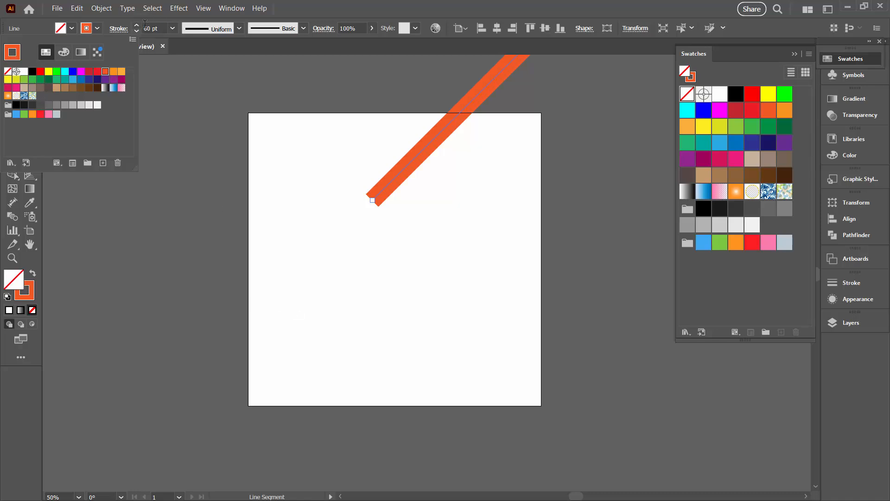
left_click(185, 221)
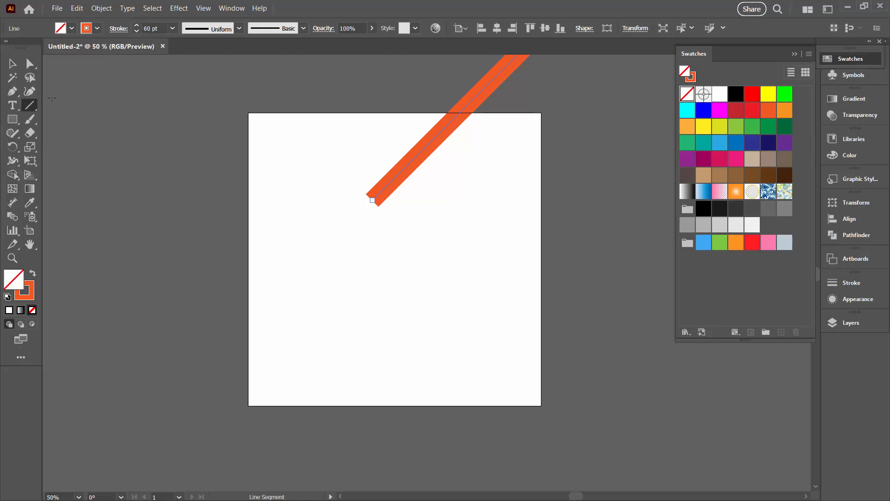
Step: Centre the orange-red line on the artboard so it runs diagonally from corner to corner
left_click(10, 66)
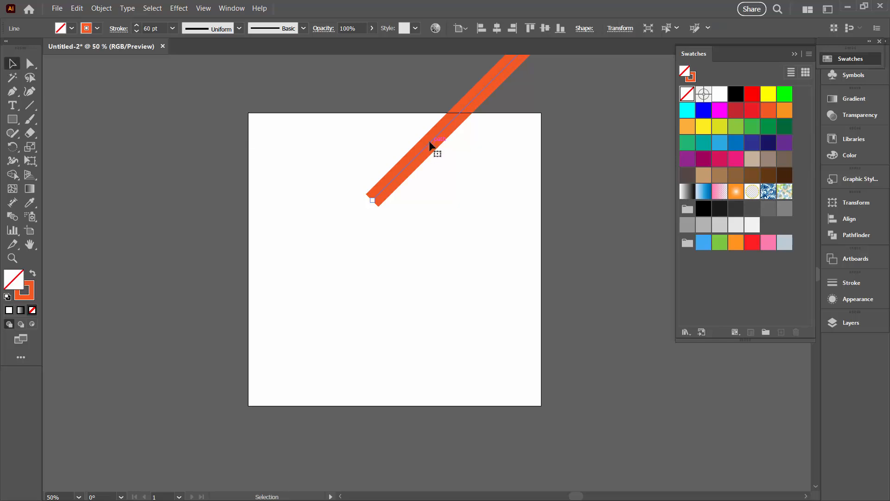
left_click_drag(430, 146, 304, 348)
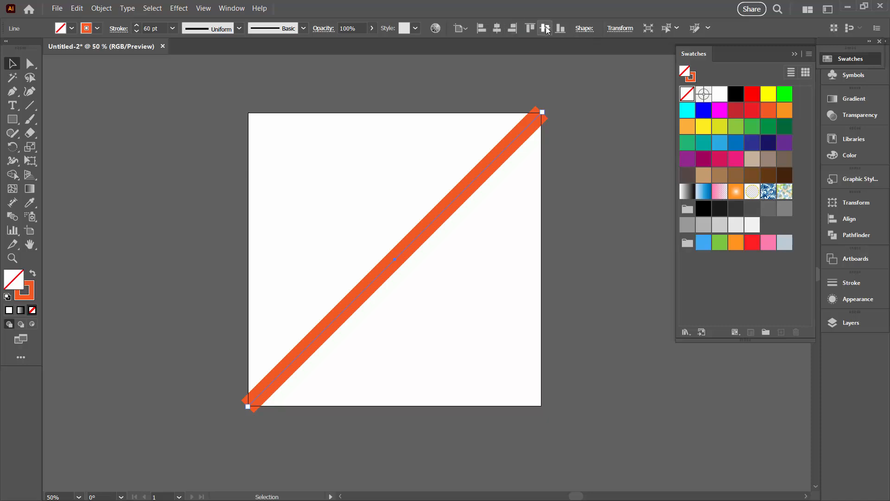
left_click(582, 170)
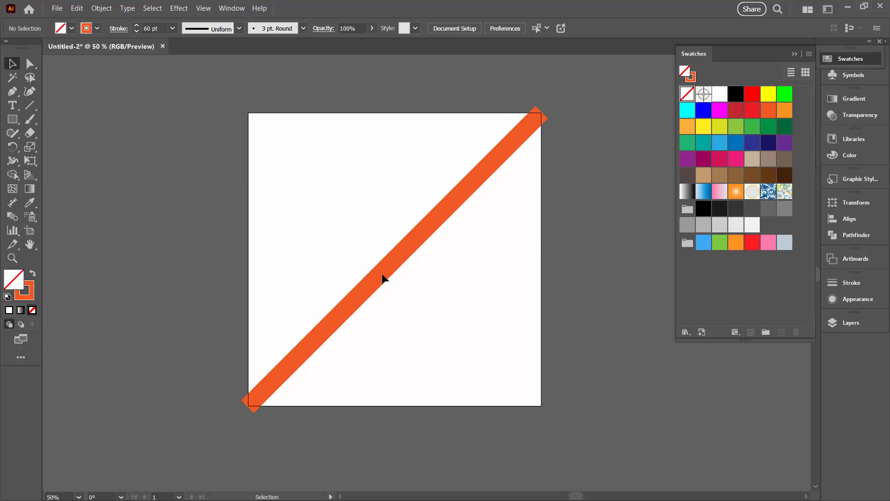
Step: Duplicate the orange-red line just to its upper left and give the copy a cyan 80 pt stroke
left_click_drag(343, 246, 404, 299)
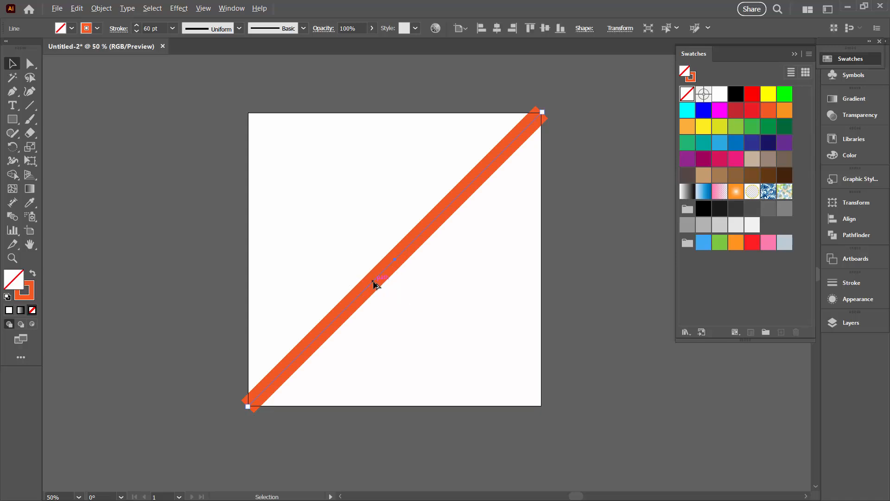
left_click_drag(374, 282, 353, 262, "alt")
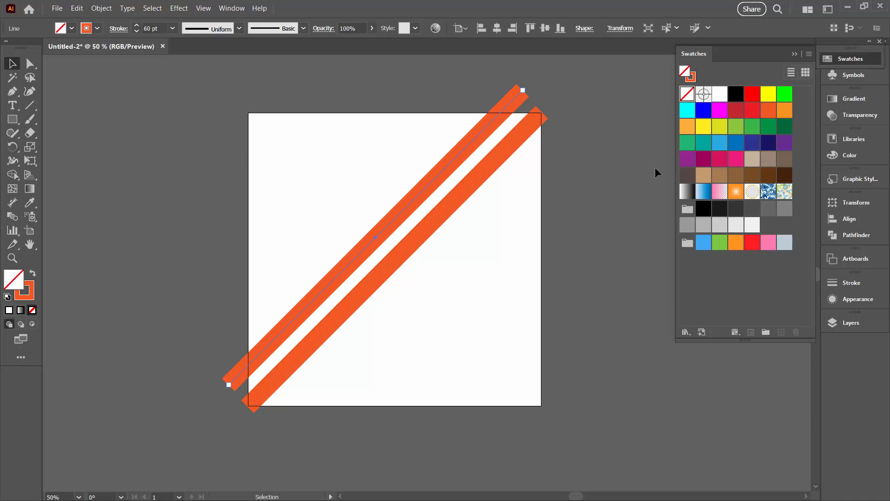
left_click(87, 29)
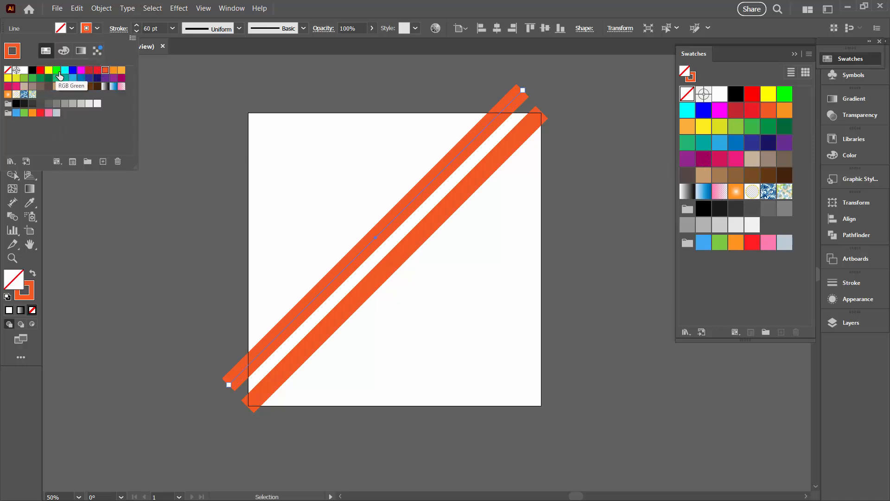
left_click(64, 70)
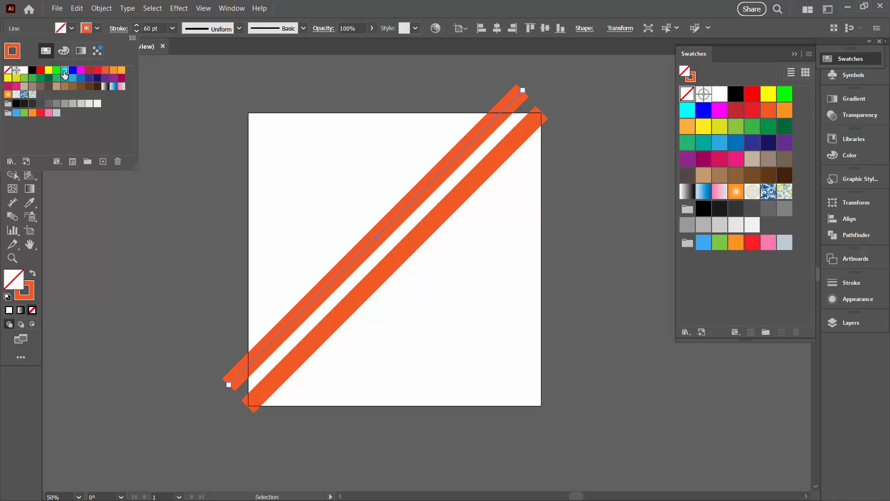
left_click(172, 28)
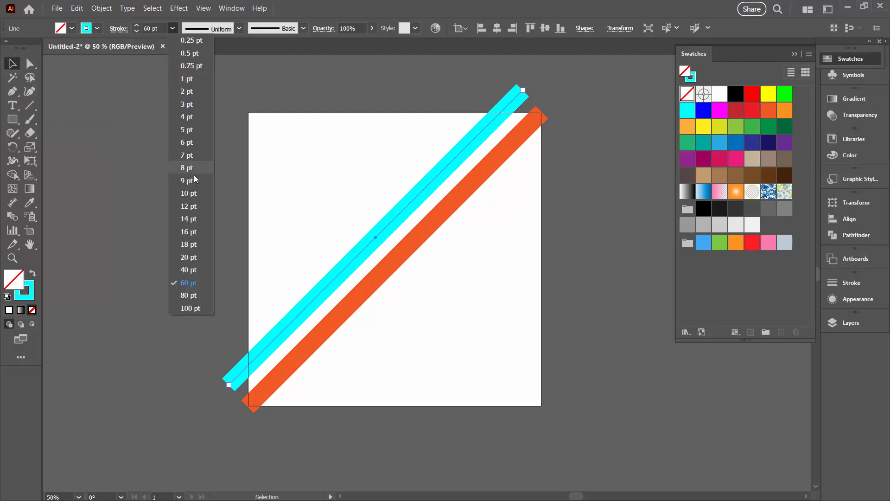
left_click(189, 296)
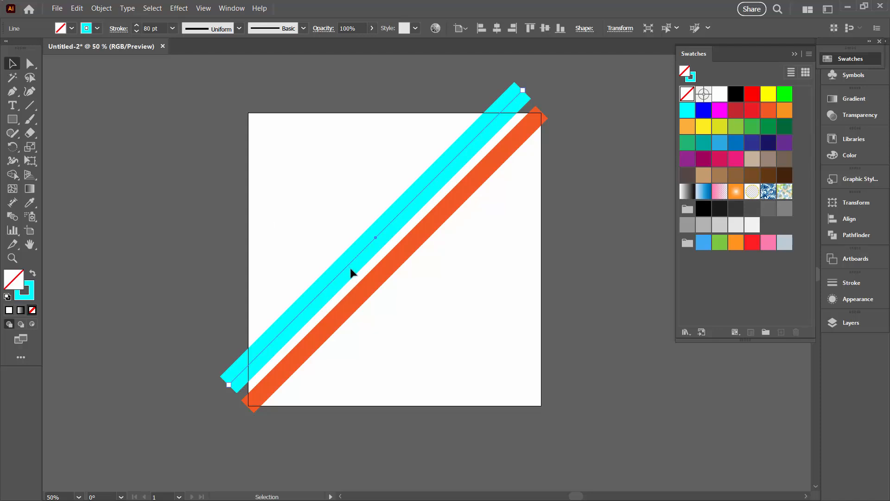
Step: Duplicate the cyan line toward the artboard's upper-left corner and give the copy a light orange 35 pt stroke
mouse_move(344, 263)
left_mouse_down()
mouse_move(260, 172)
mouse_move(225, 167)
mouse_move(242, 171)
left_mouse_up()
left_click(159, 28)
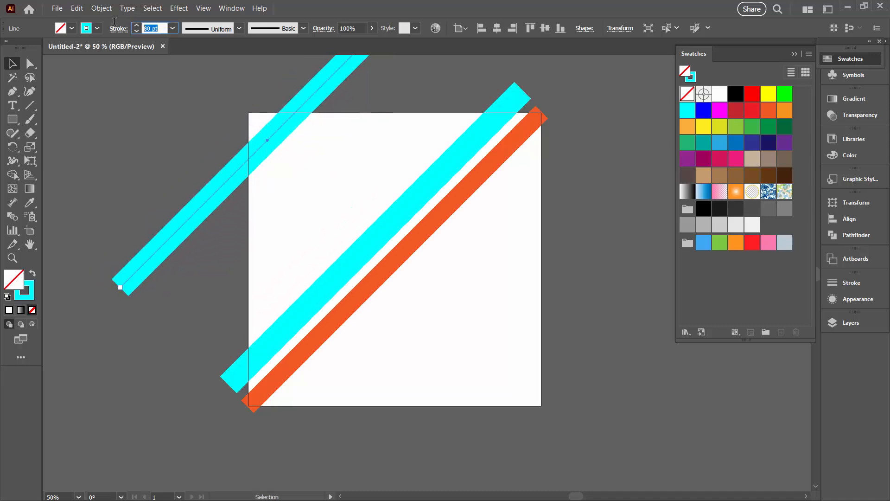
type("35")
key("Tab")
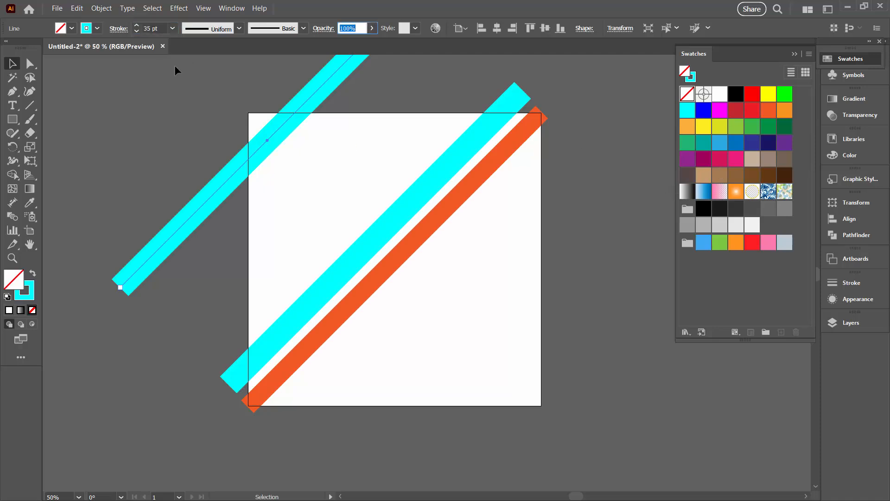
left_click(91, 31)
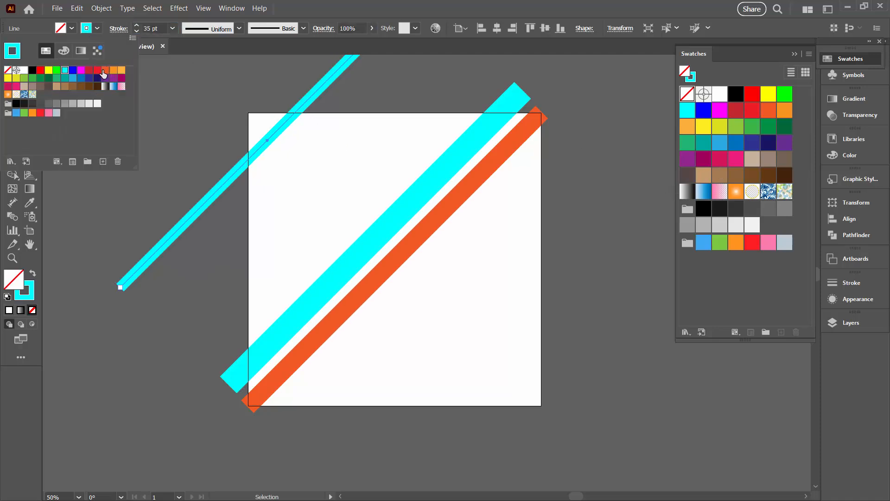
left_click(106, 70)
left_click(121, 70)
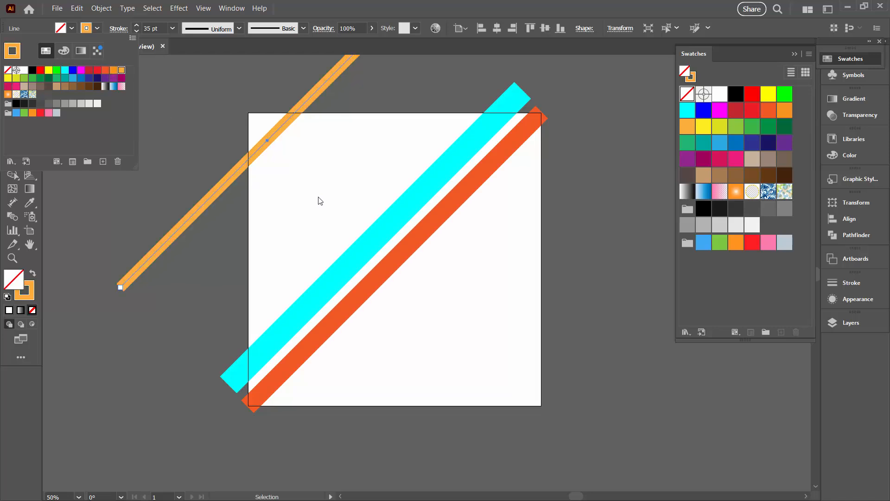
left_click(344, 278)
Step: Duplicate the cyan line beside the light orange one and give the copy a light green 100 pt stroke
left_click(331, 269)
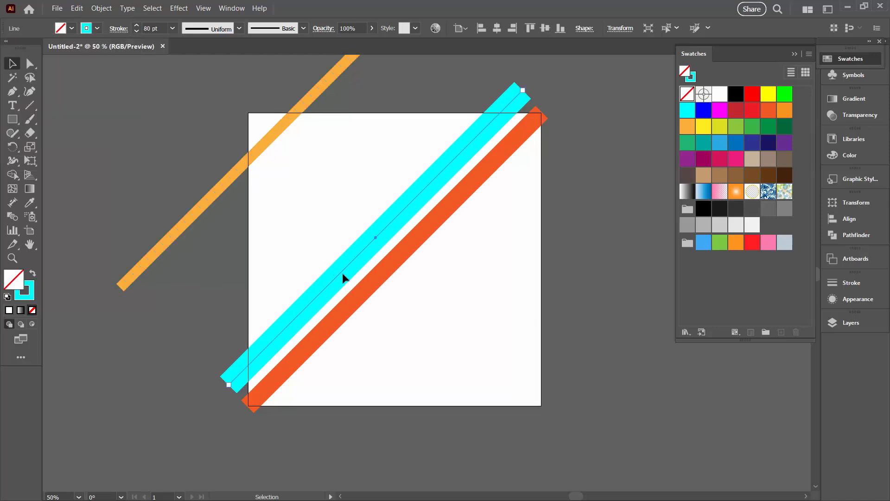
left_click_drag(341, 277, 234, 168)
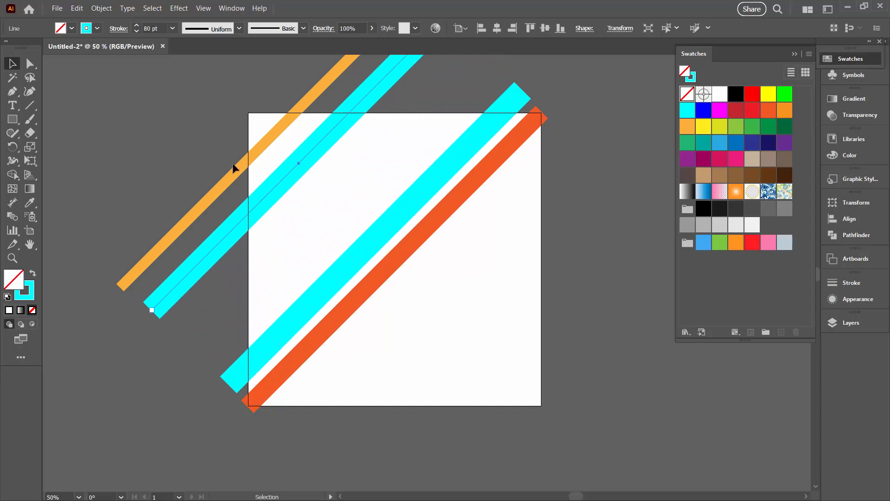
left_click(151, 28)
type("100")
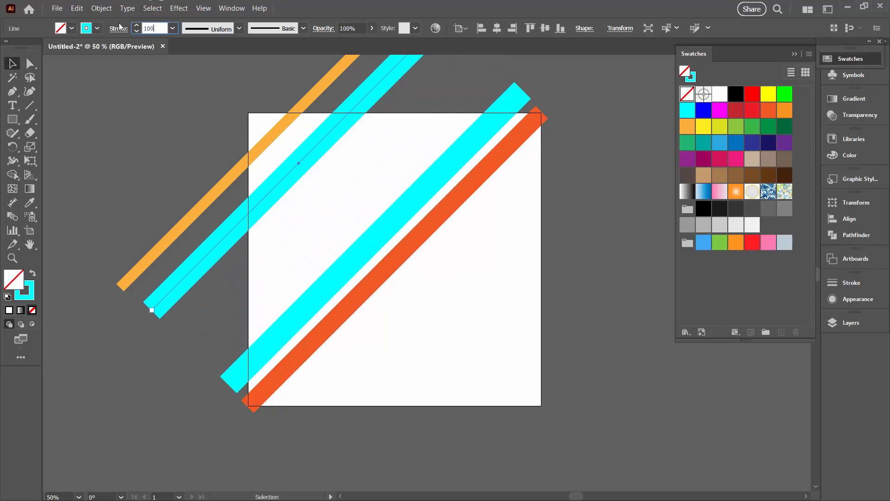
key("Tab")
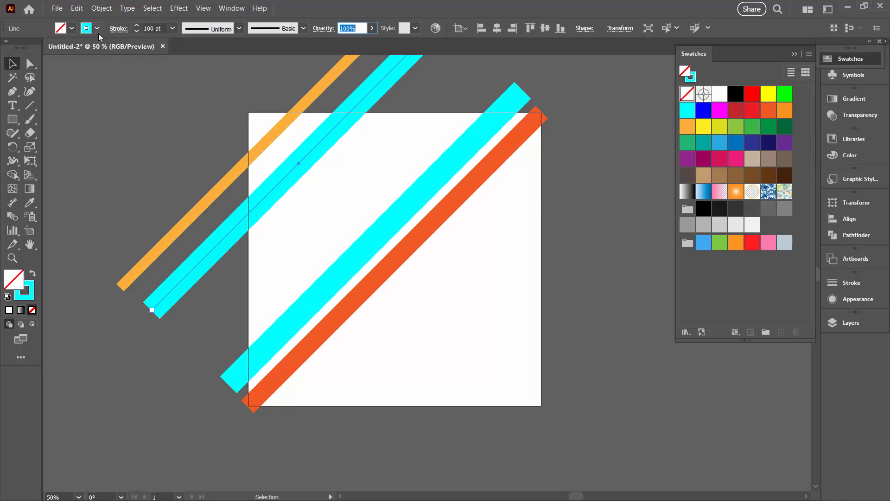
left_click(86, 30)
left_click(84, 31)
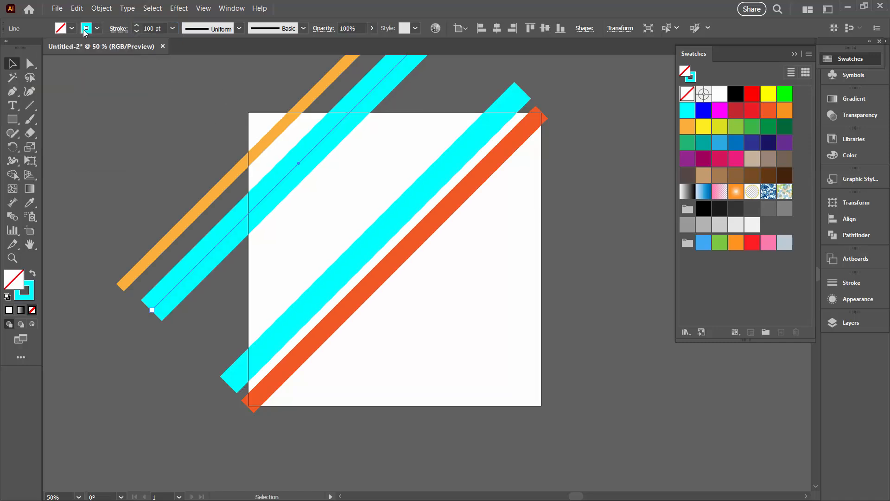
left_click(85, 30)
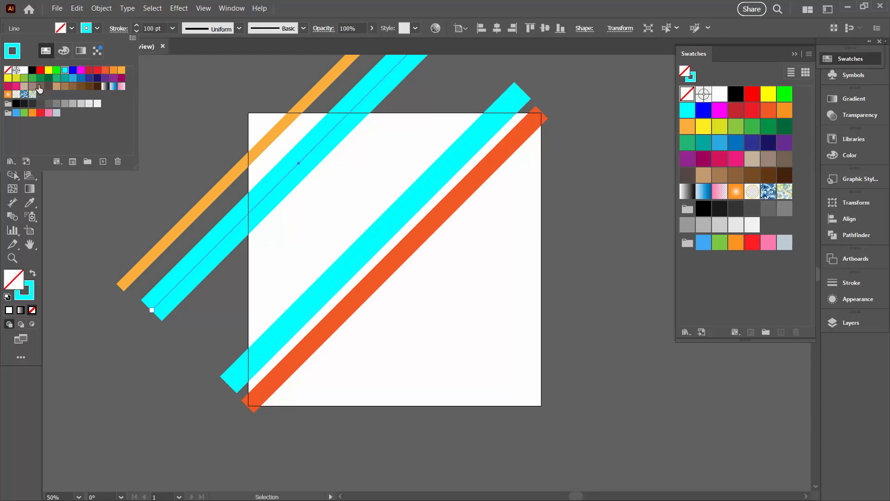
left_click(24, 78)
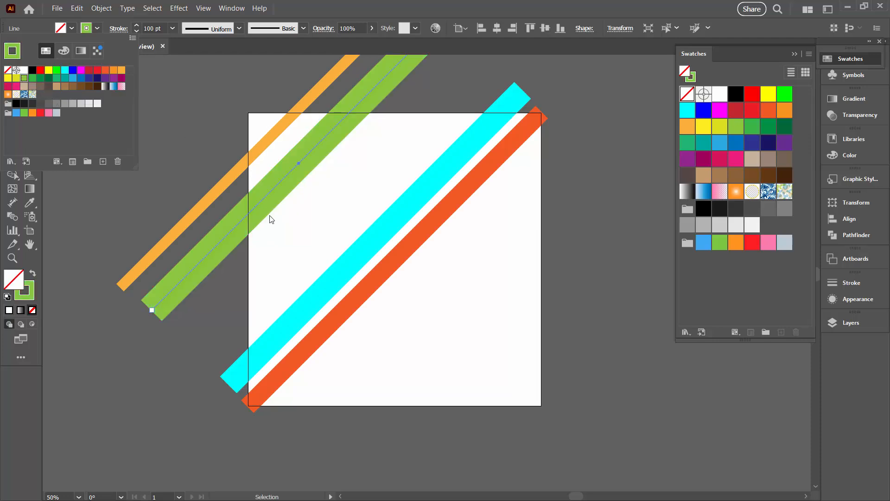
left_click(266, 198)
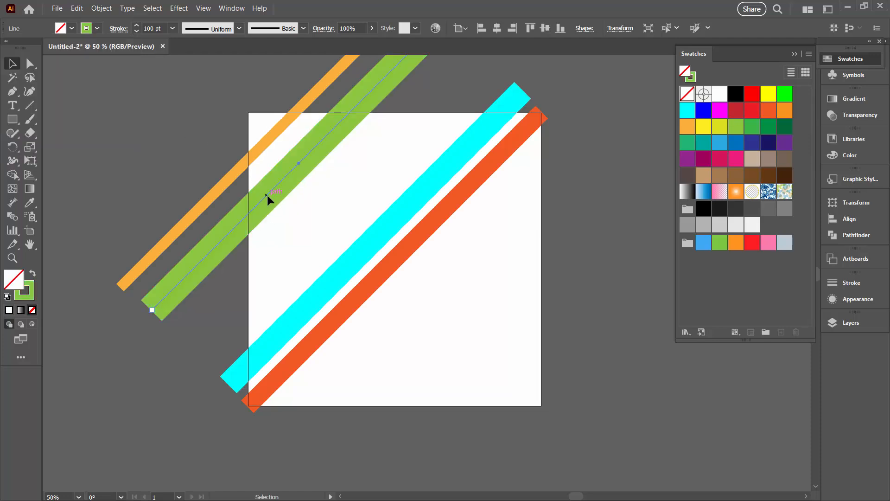
Step: Duplicate the light green line toward the cyan line and give the copy a teal 120 pt stroke
left_click_drag(267, 195, 304, 232)
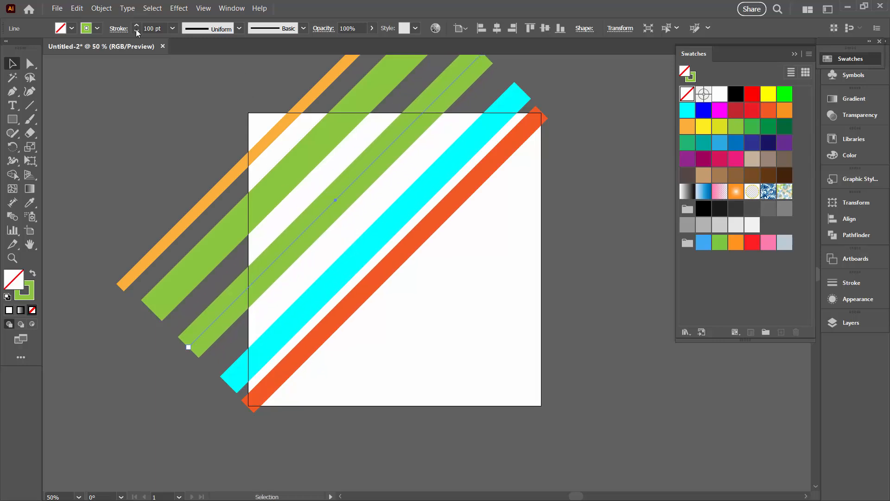
left_click_drag(163, 29, 107, 24)
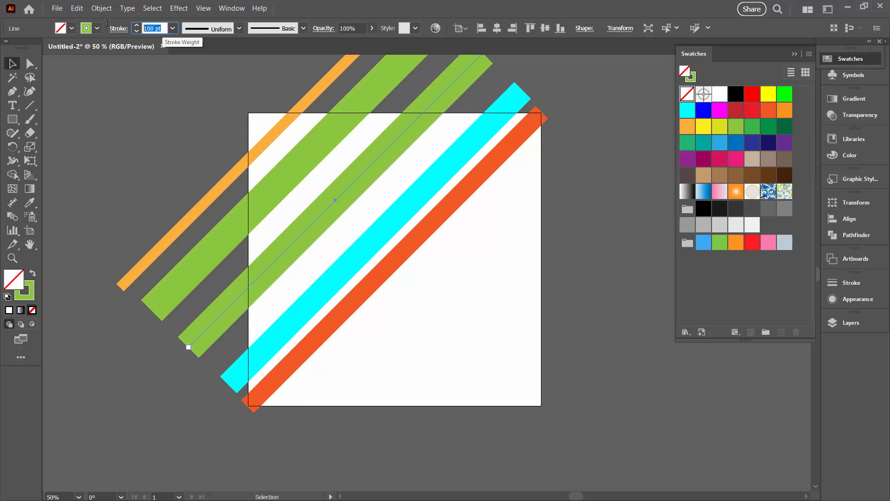
type("120")
key("Tab")
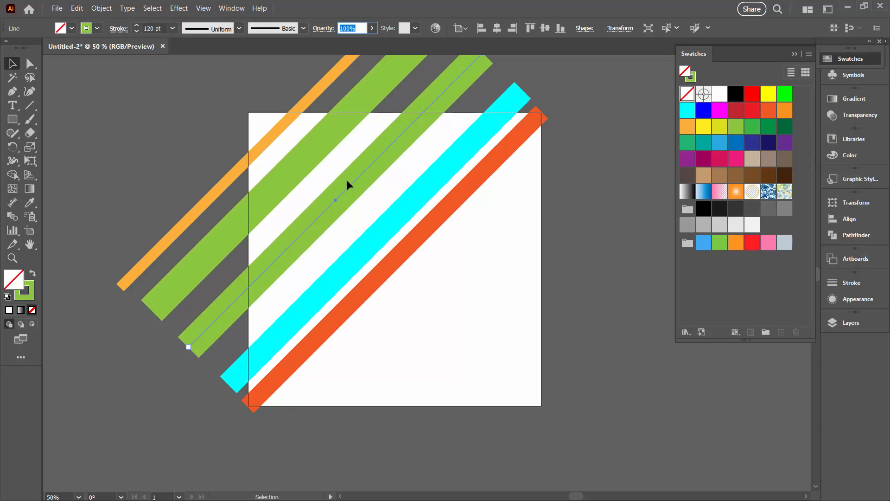
left_click(98, 30)
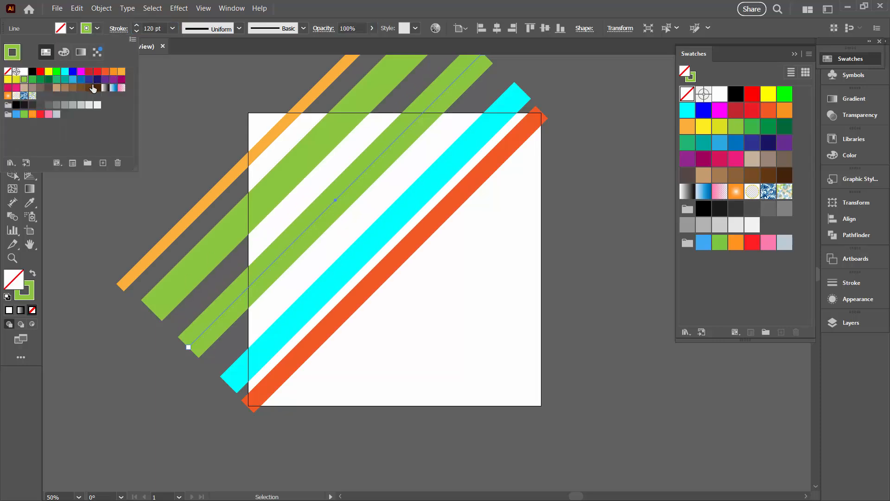
left_click(65, 80)
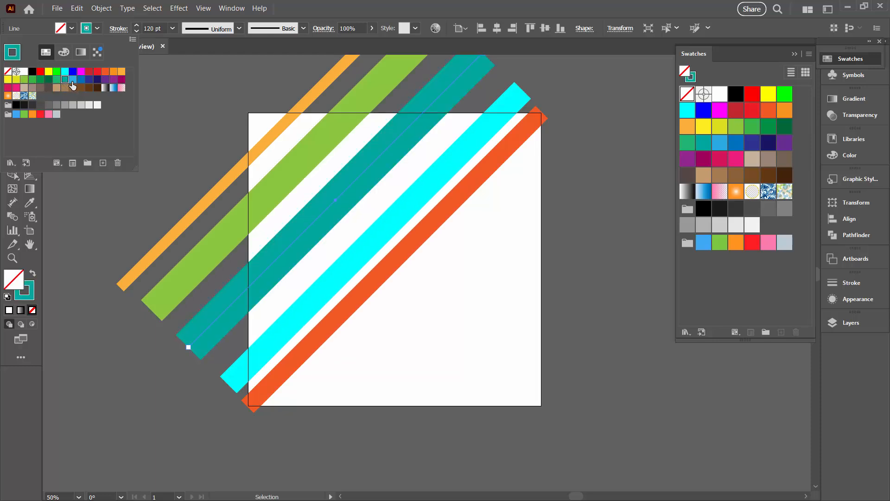
left_click(164, 133)
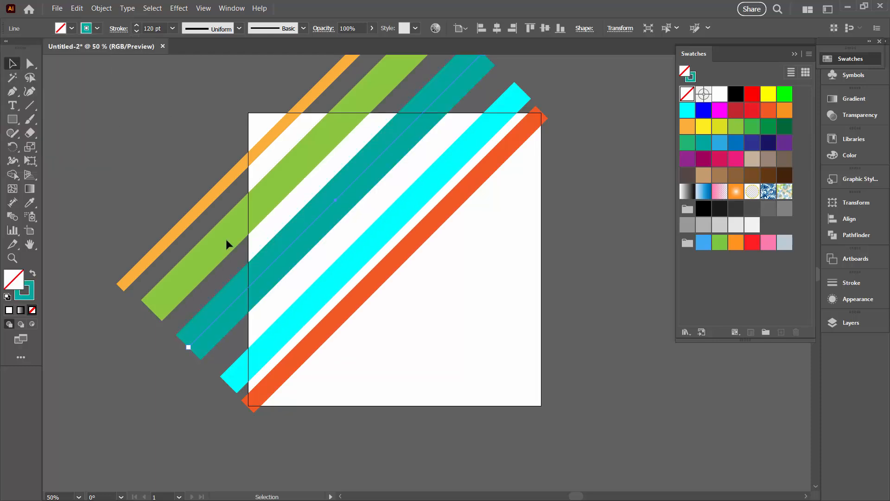
left_click(151, 136)
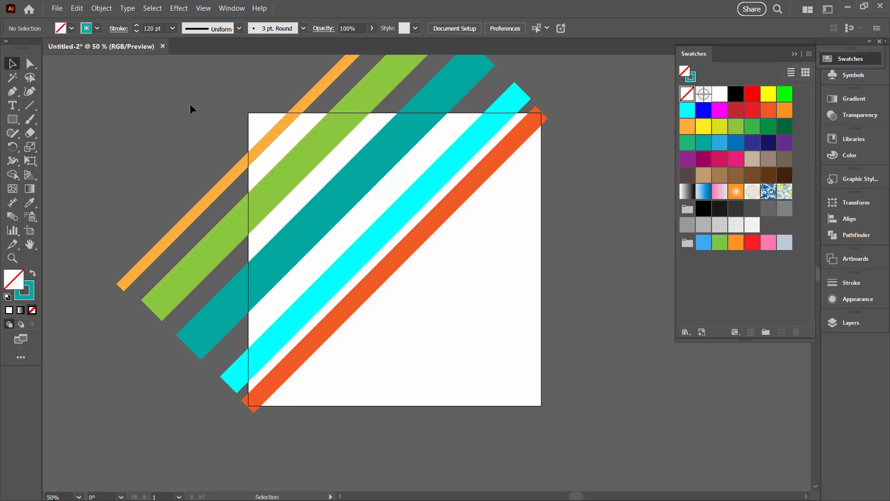
Step: Move the light orange and light green lines slightly toward the artboard's upper-left corner to adjust the spacing between stripes
left_click_drag(244, 163, 260, 124)
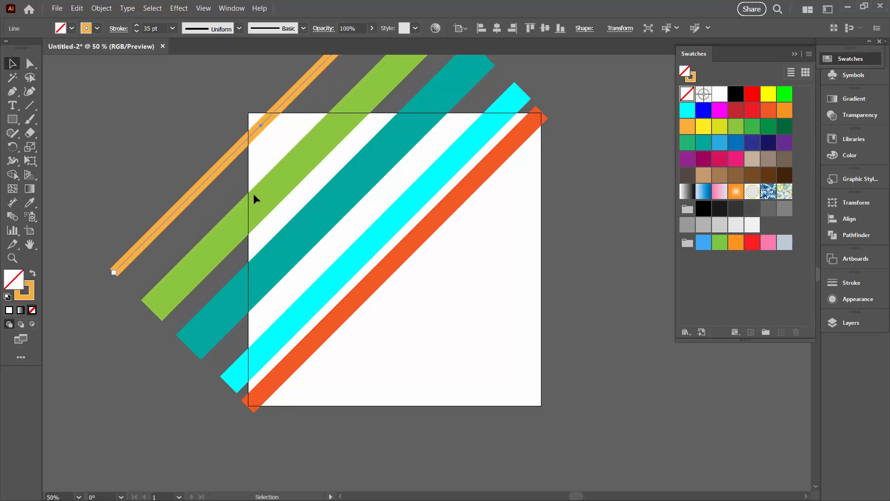
left_click(227, 177)
left_click_drag(261, 215, 248, 199)
left_click(171, 153)
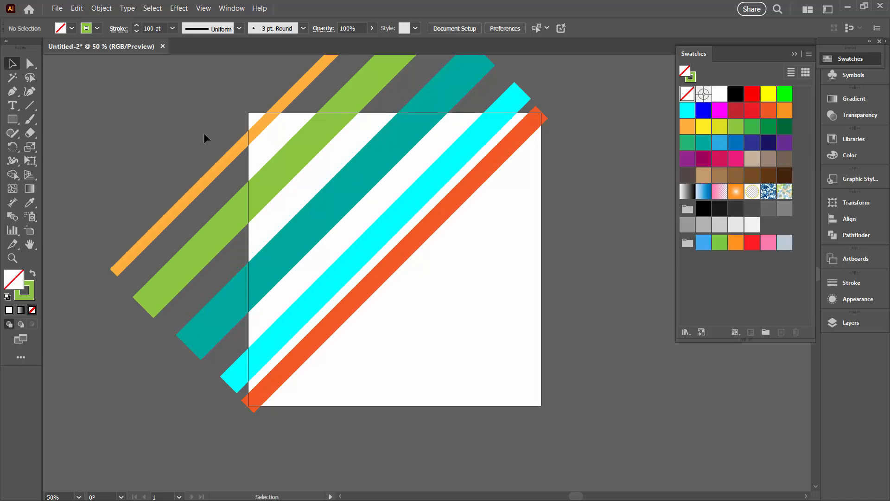
Step: Make a new pattern from all five diagonal lines
key("ctrl+a")
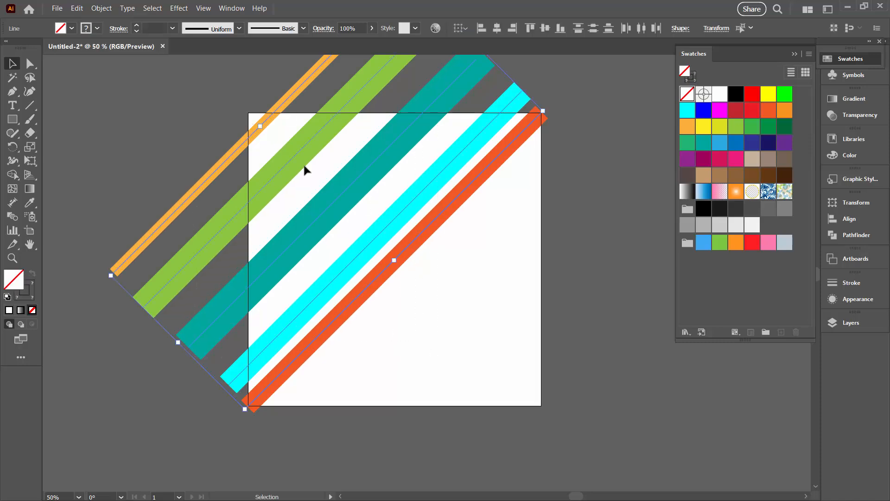
left_click(100, 8)
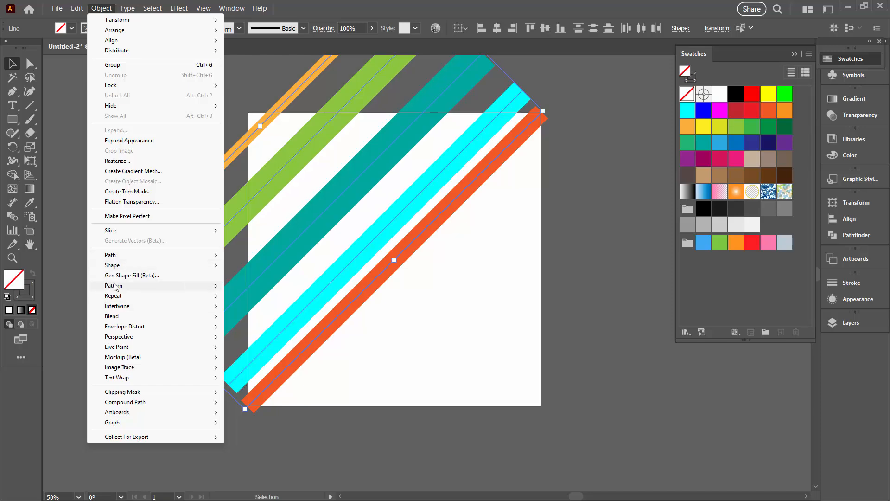
mouse_move(115, 286)
left_click(247, 289)
left_click(557, 277)
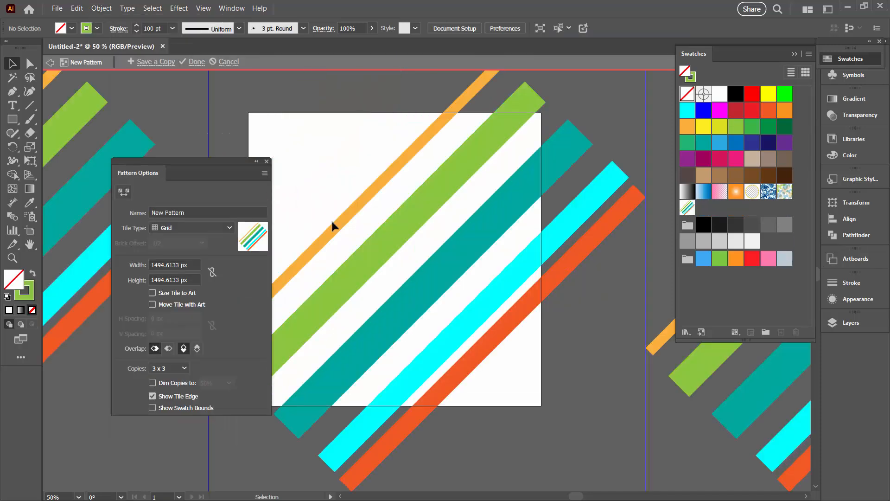
Step: Move the pattern settings clear of the artwork and hide the artboards
left_click_drag(169, 158, 140, 168)
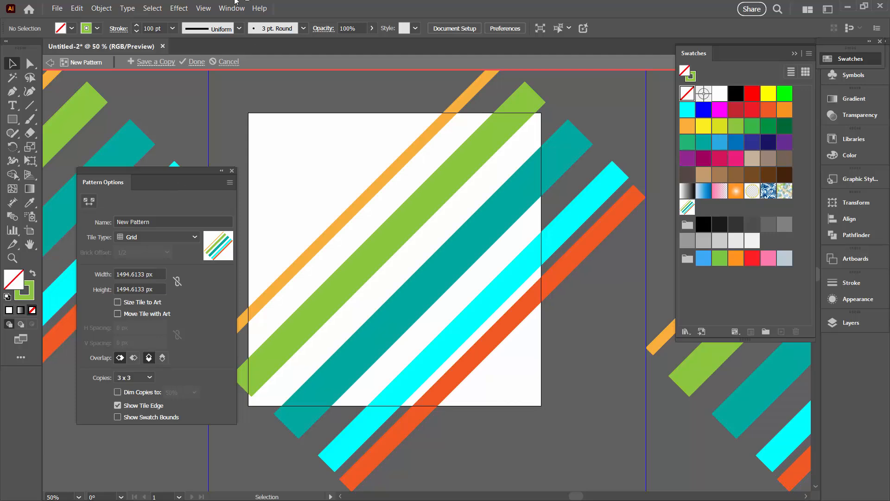
left_click(197, 10)
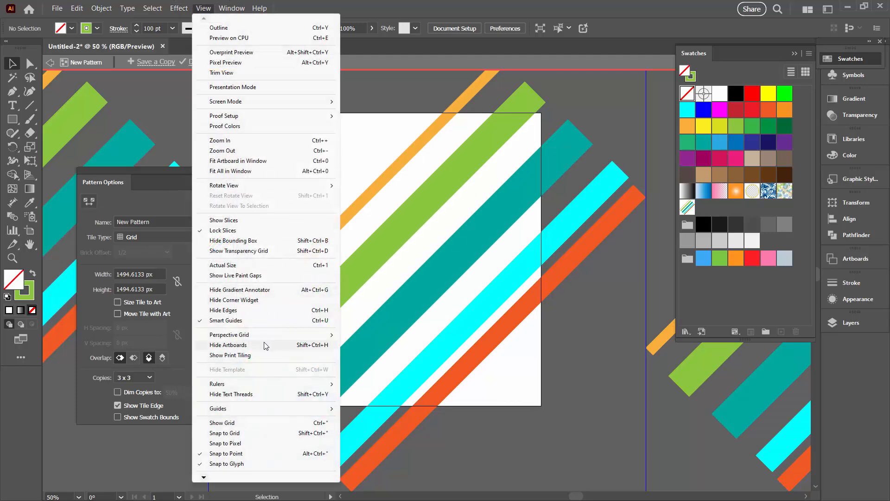
left_click(265, 346)
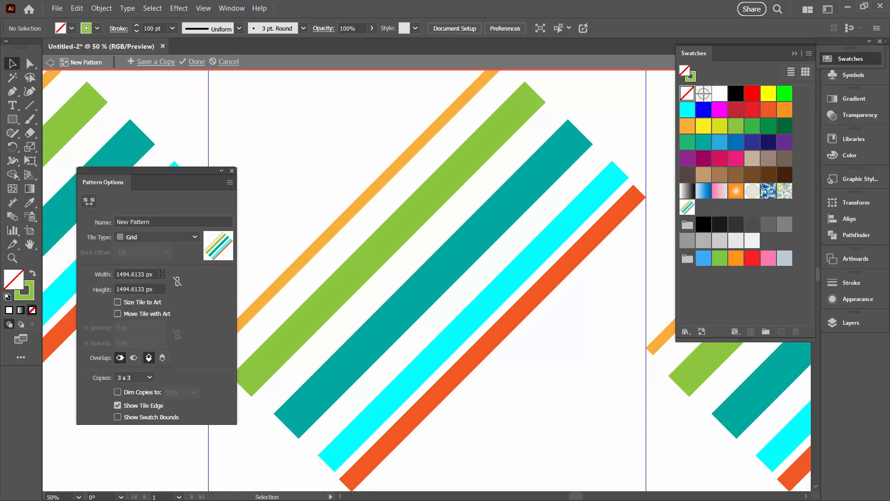
Step: Set the pattern tile's width and height to 1000 px
left_click_drag(160, 274, 71, 263)
type("10")
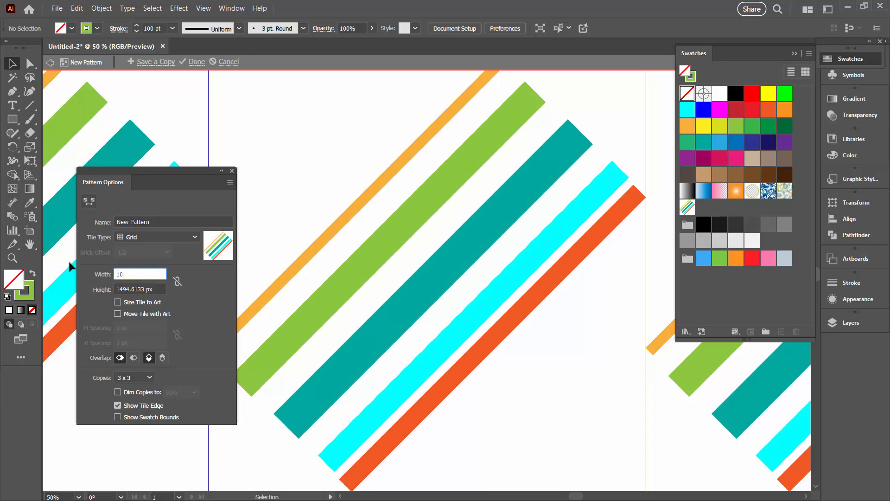
type("00")
key("Tab")
type("1000")
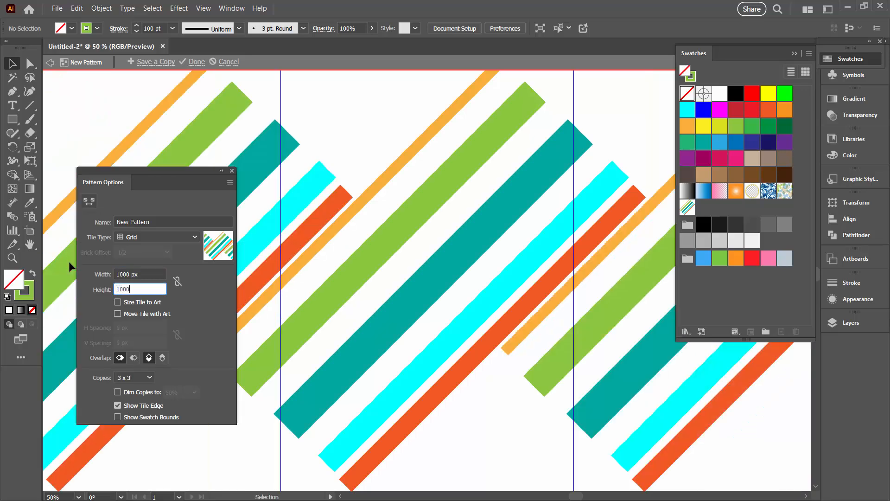
key("Tab")
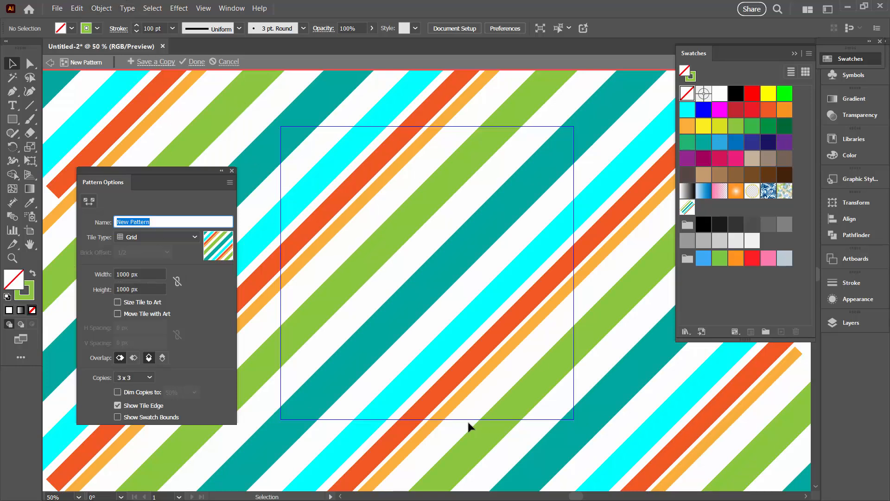
key("Return")
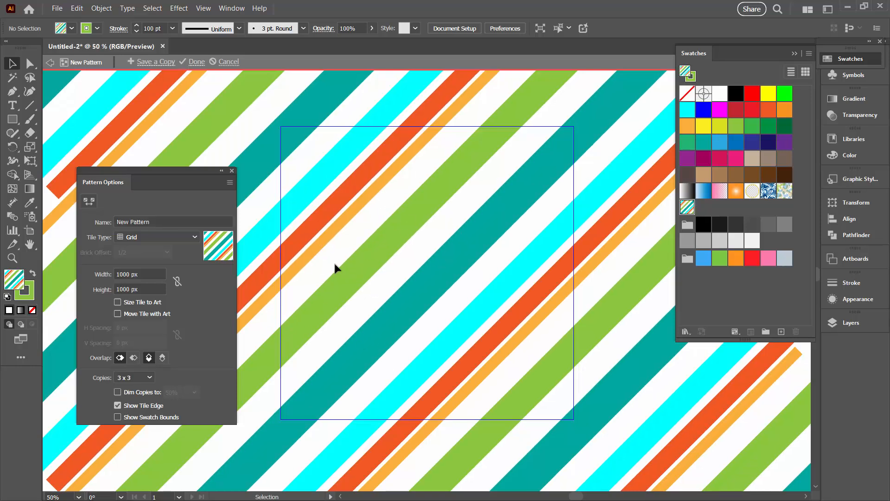
Step: Shift the light green and light orange lines toward the teal line to widen the gap beside the orange-red line
left_click(333, 289)
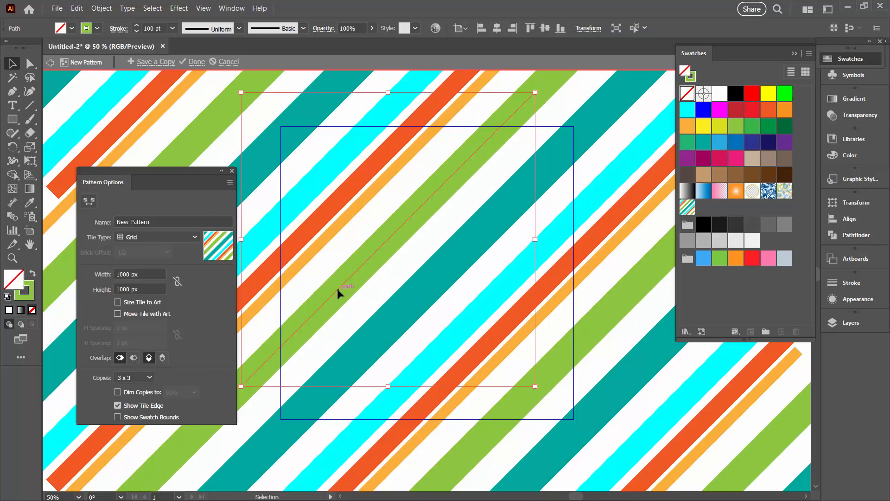
mouse_move(338, 288)
left_mouse_down()
mouse_move(350, 300)
mouse_move(312, 254)
mouse_move(328, 278)
left_mouse_up()
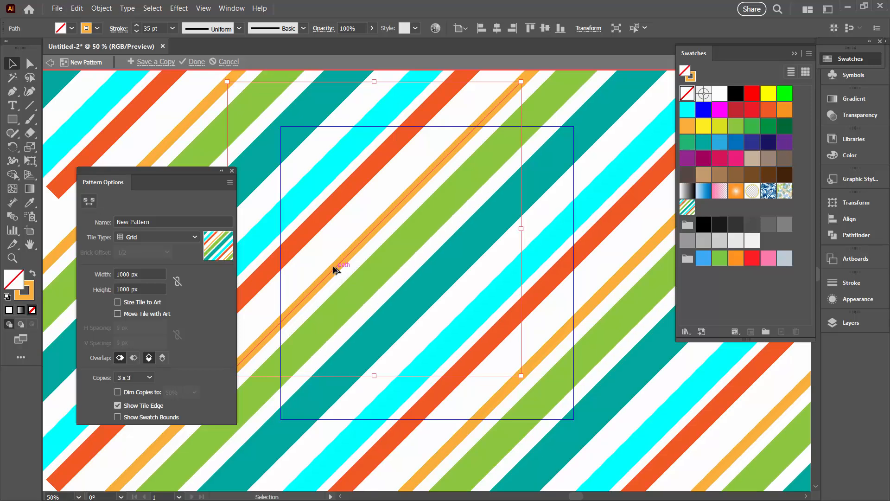
Step: Duplicate the light orange line into the gap beside the orange-red line and give the copy a dark red 54 pt stroke
left_click_drag(333, 269, 322, 251)
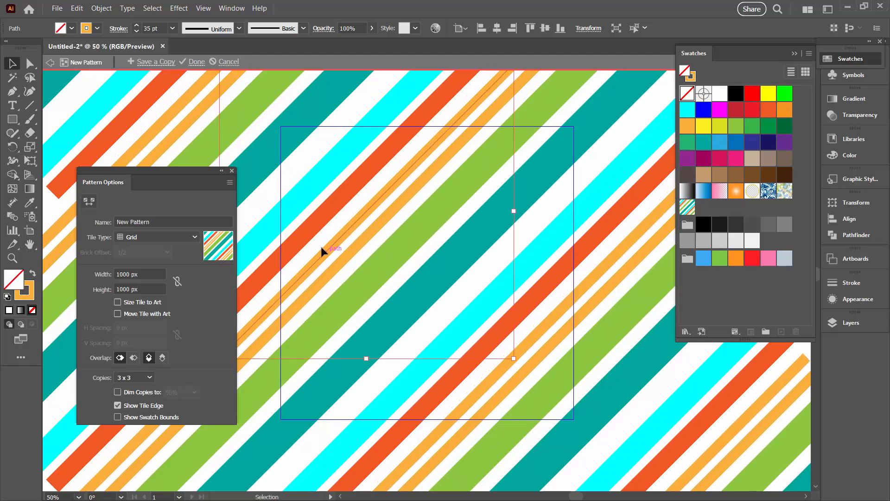
left_click(97, 28)
left_click(89, 71)
left_click(89, 71)
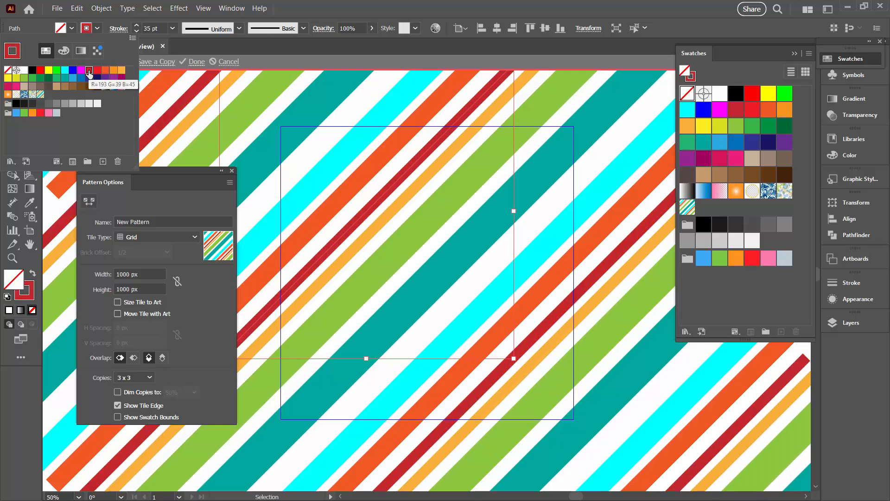
left_click(137, 26)
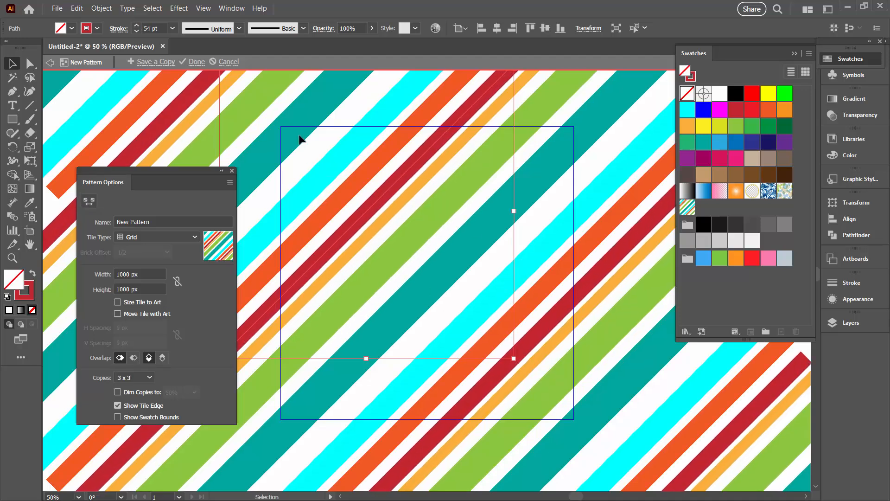
left_click(251, 116)
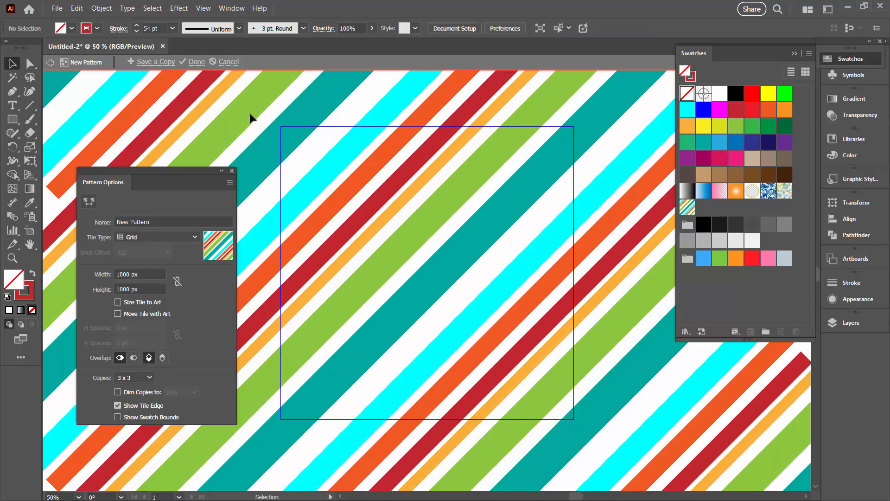
Step: Move the cyan line slightly closer to the teal line to even out the gaps between the pattern's stripes
left_click(380, 262)
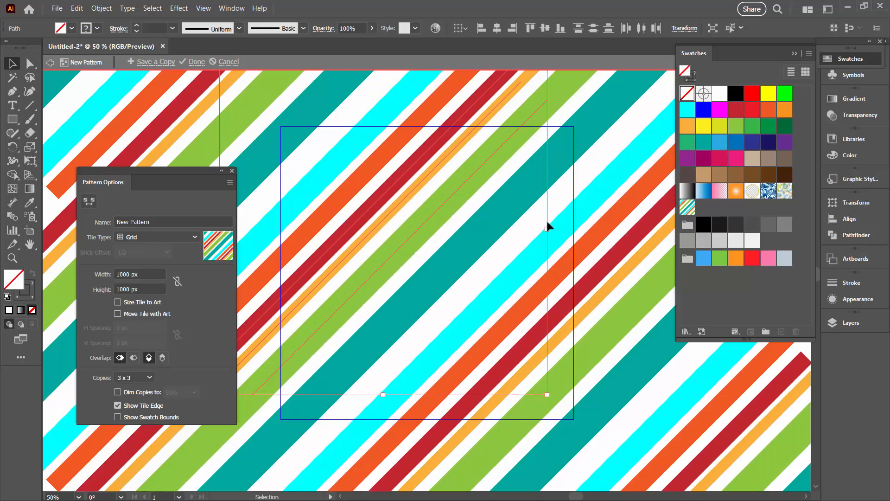
left_click(260, 309)
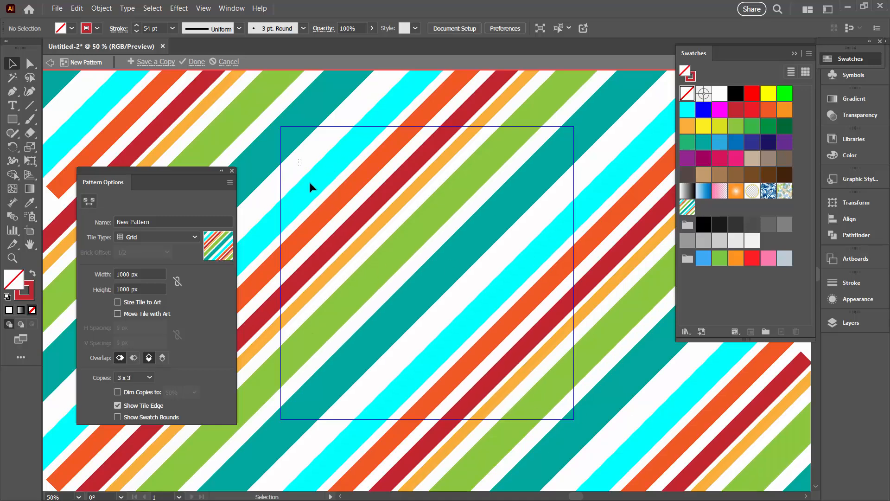
left_click_drag(301, 170, 312, 199)
left_click(468, 343)
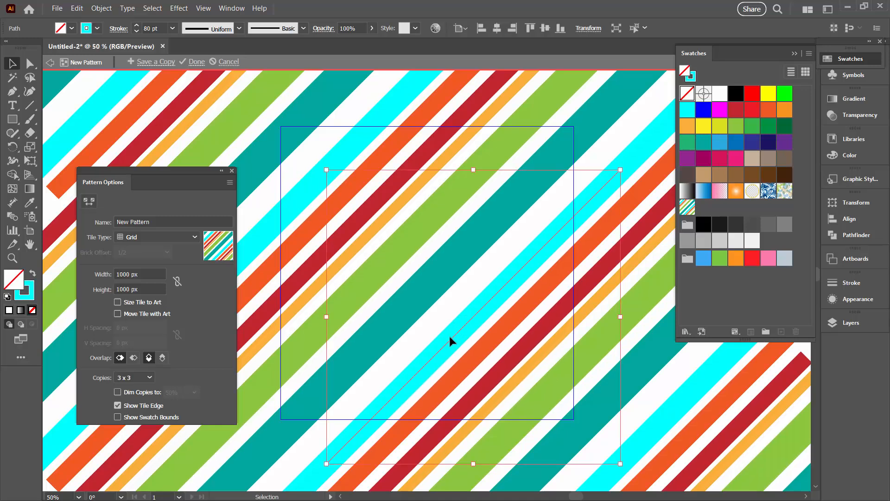
left_click_drag(450, 337, 442, 332)
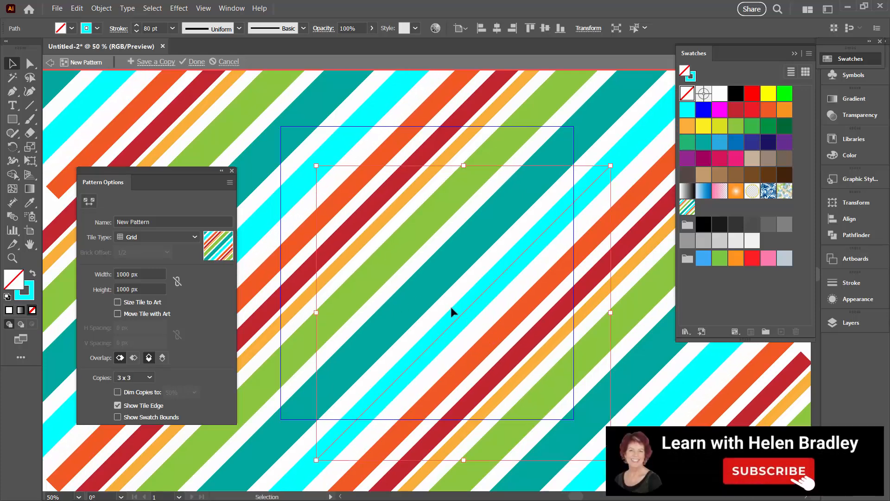
key("ctrl+shift+a")
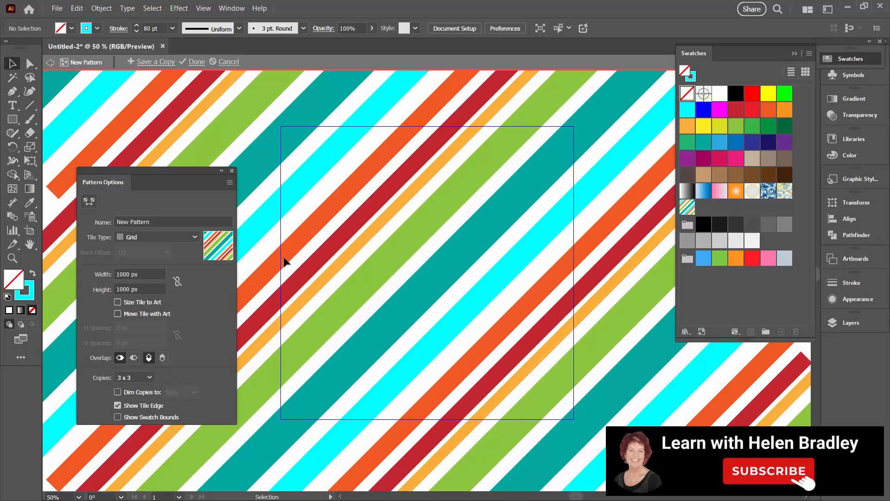
Step: Finish editing the pattern and show the artboards again
left_click(195, 62)
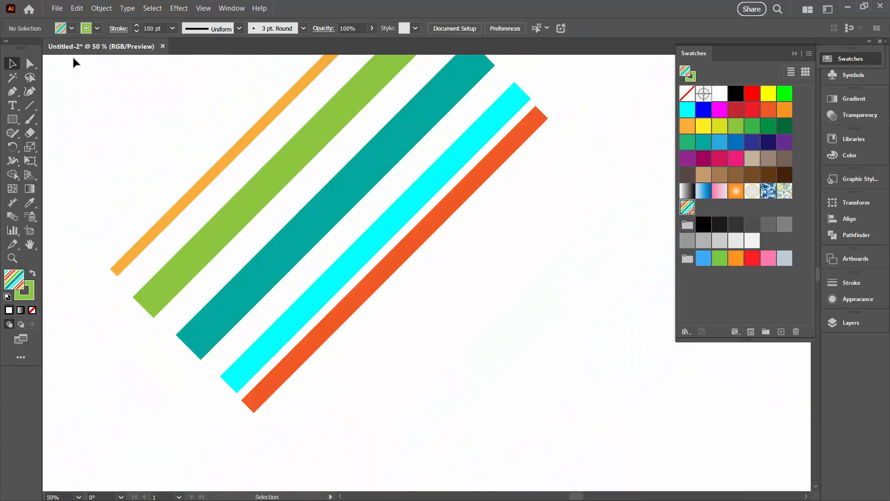
left_click(203, 8)
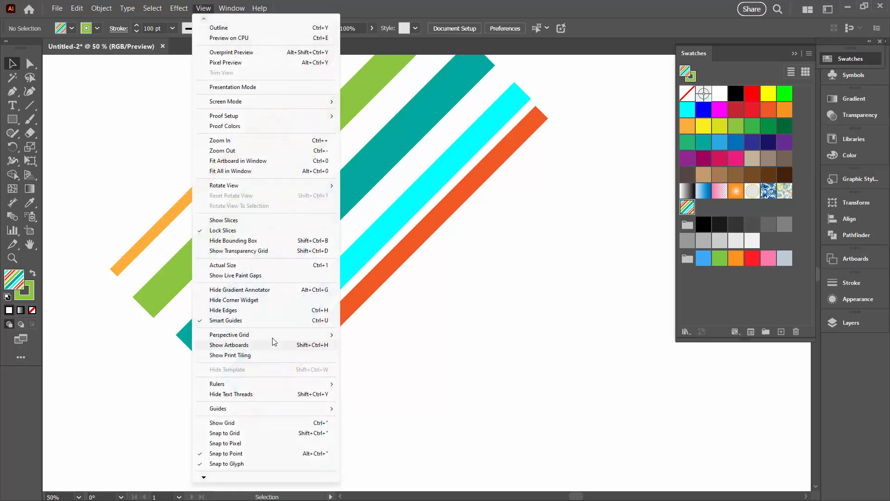
left_click(255, 345)
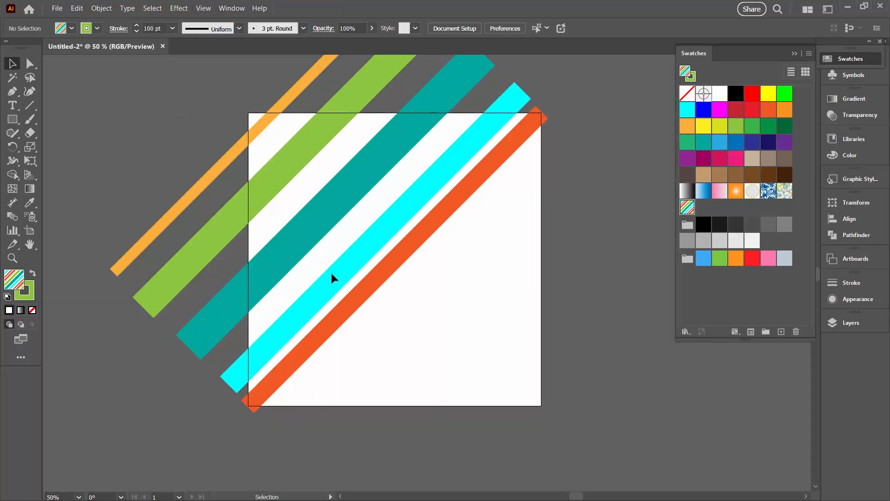
Step: Delete all the original diagonal lines from the document
key("ctrl+a")
key("Delete")
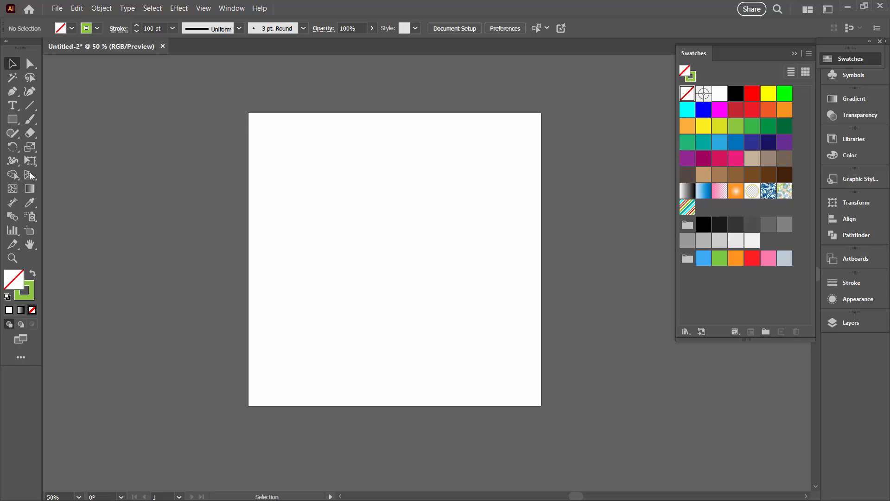
Step: Draw a 1000 x 1000 px rectangle and centre it horizontally and vertically on the artboard
left_click(16, 122)
left_click(360, 246)
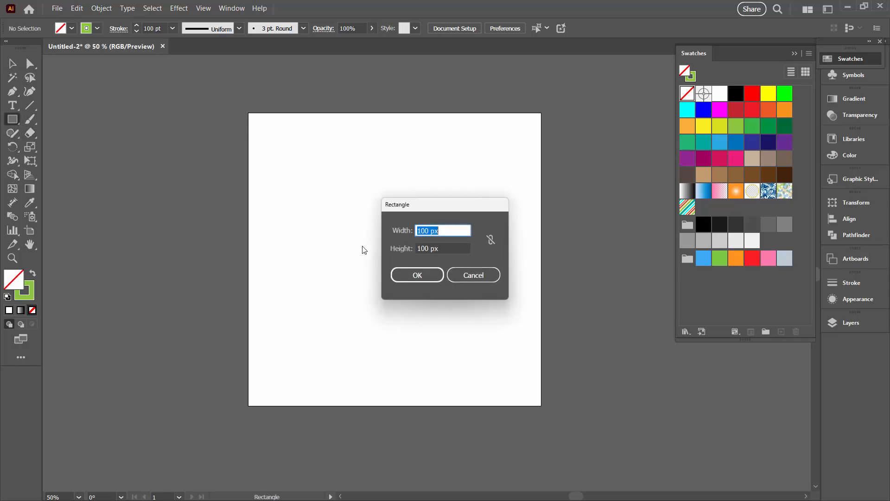
type("1000")
key("Tab")
type("1000")
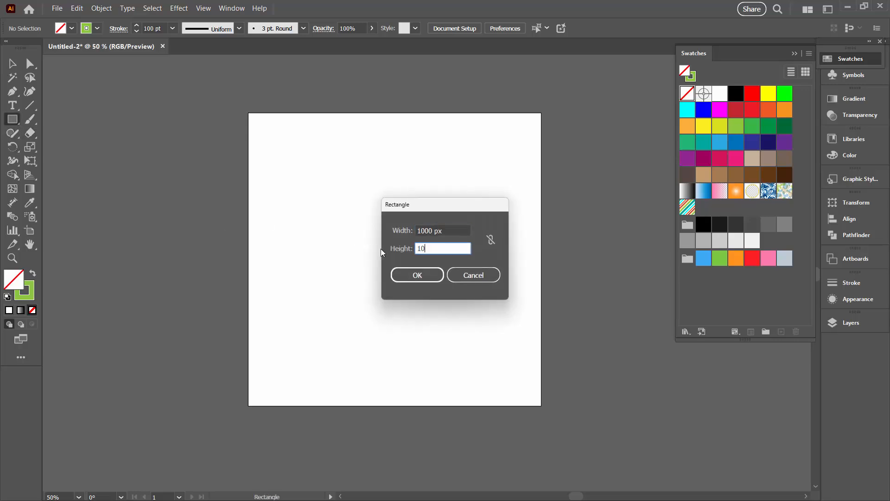
key("Return")
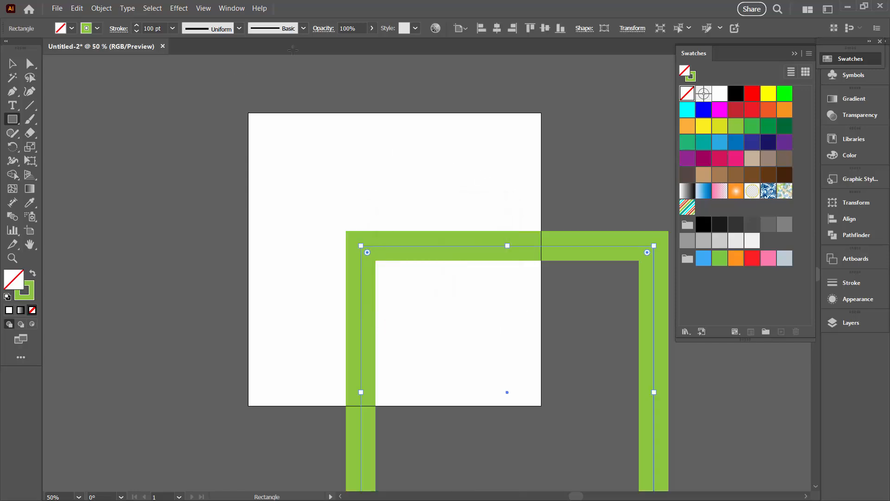
left_click(497, 29)
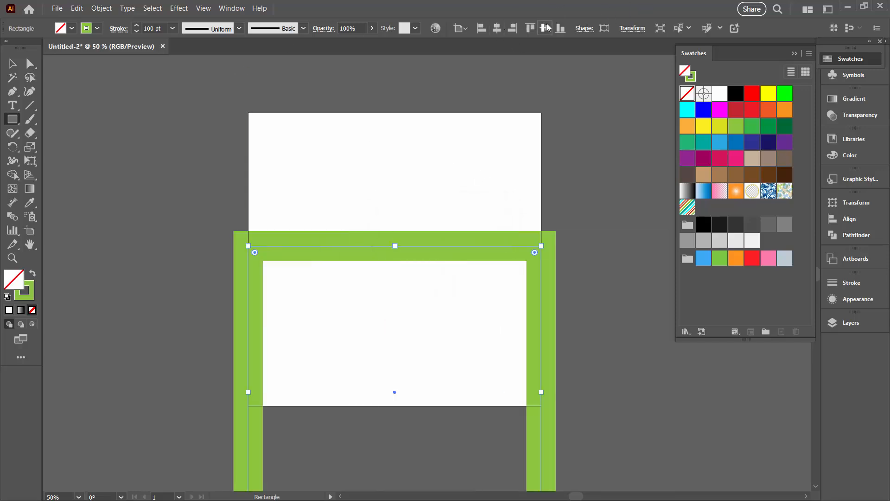
left_click(545, 28)
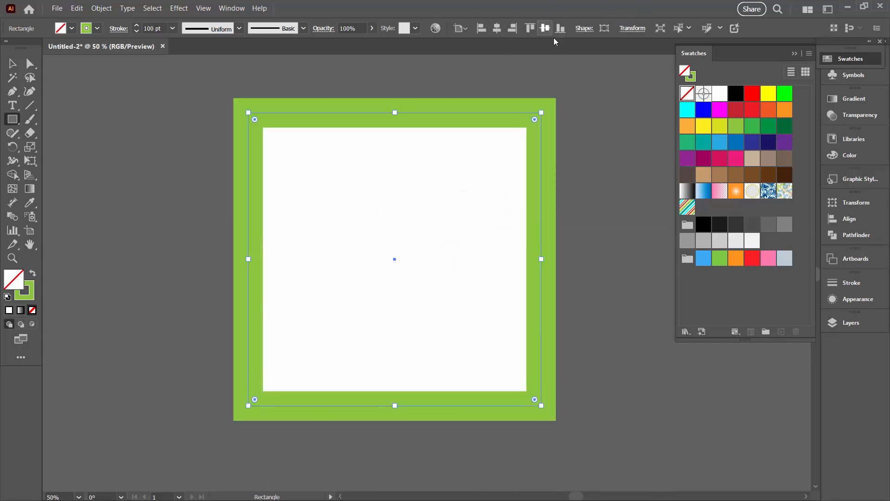
Step: Remove the rectangle's green stroke and fill the rectangle with the diagonal stripe pattern swatch
left_click(33, 310)
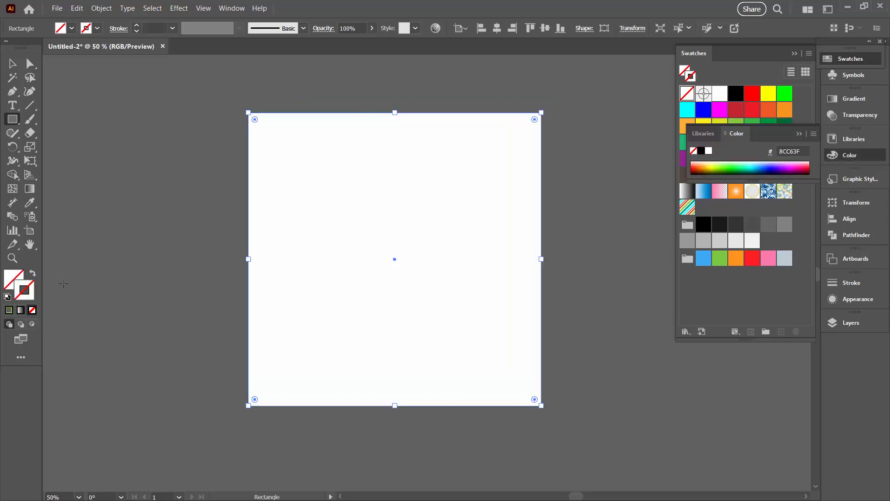
left_click(6, 274)
left_click(687, 207)
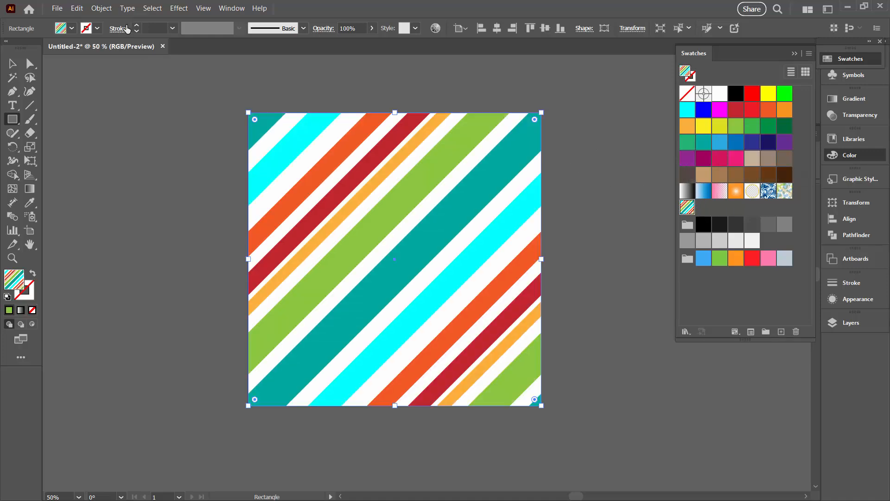
Step: Scale only the rectangle's pattern fill uniformly to 25%, with object transformation turned off, and deselect the rectangle
left_click(101, 8)
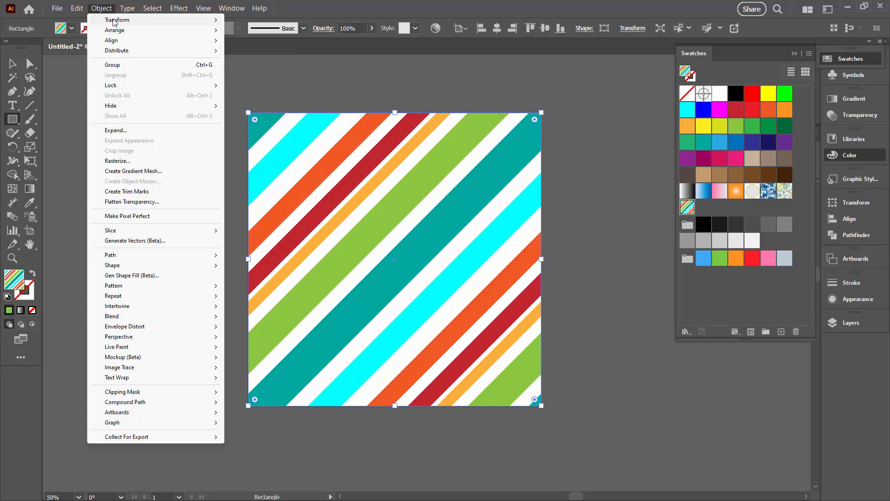
mouse_move(116, 21)
left_click(244, 65)
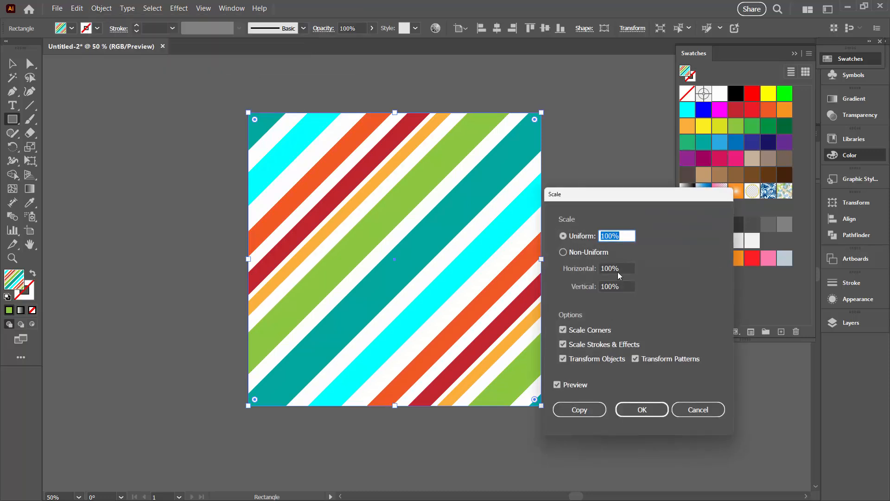
left_click(562, 359)
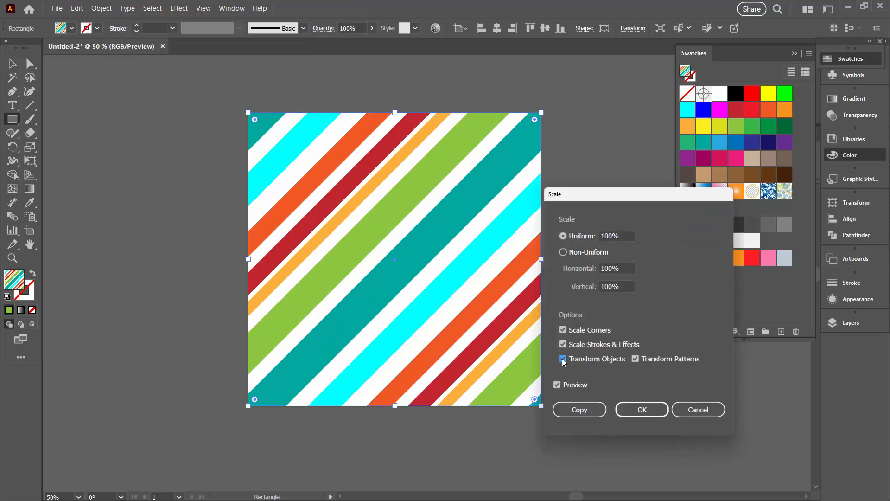
left_click(627, 235)
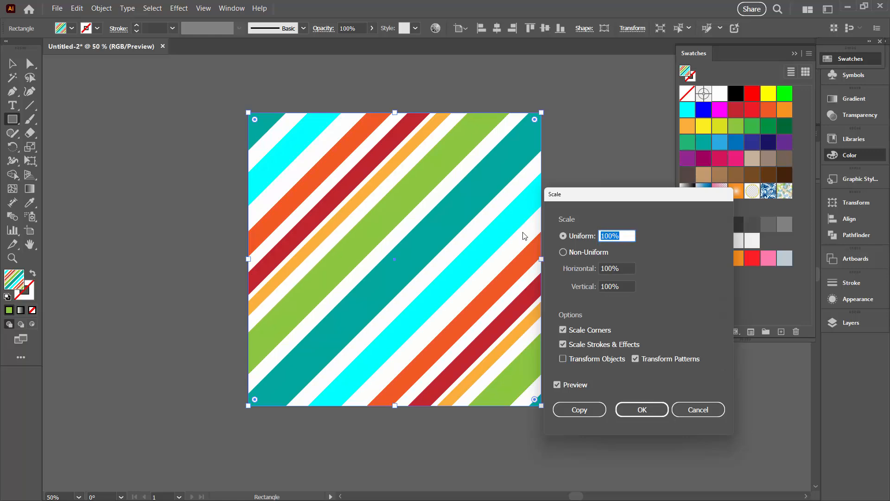
type("25")
key("Return")
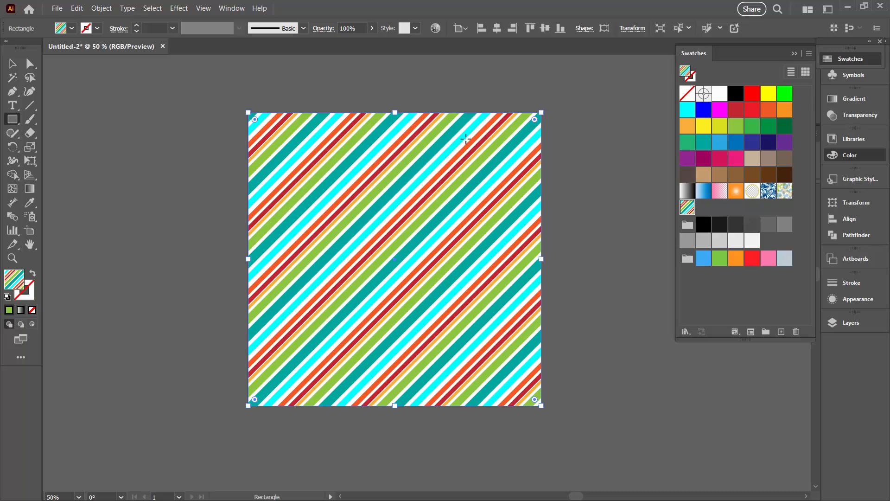
left_click(12, 64)
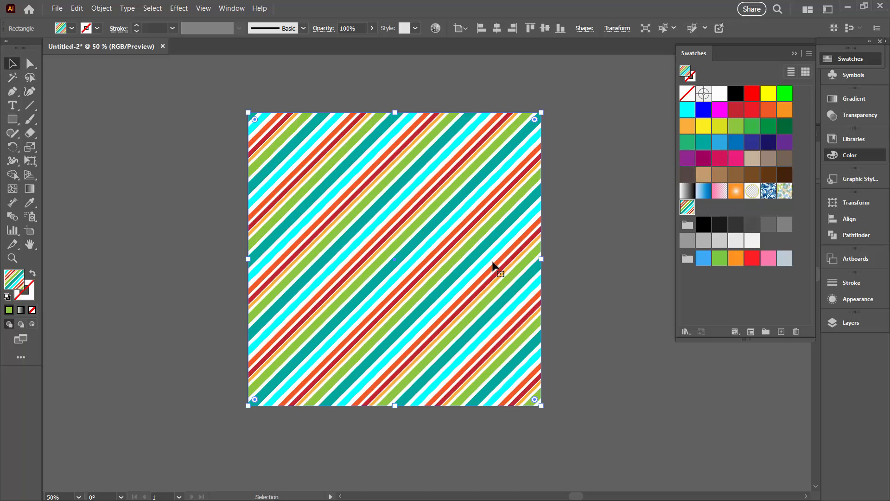
left_click(583, 267)
key("ctrl+0")
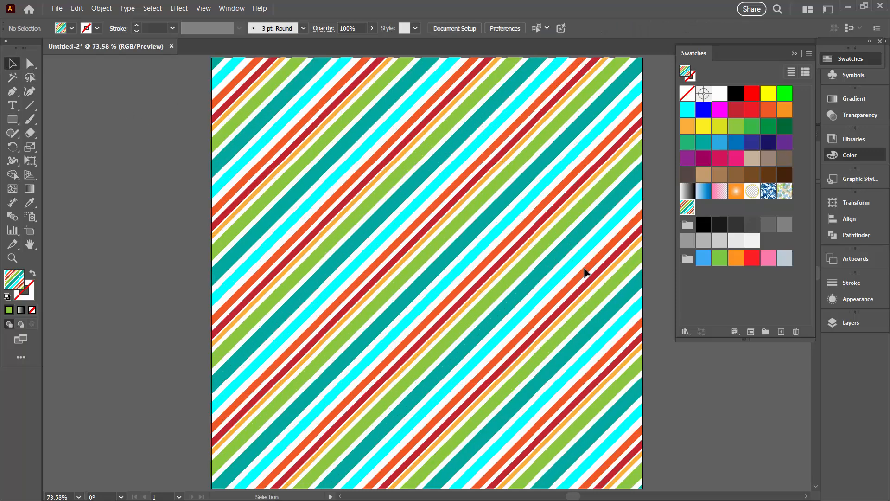
Step: Open the advanced Recolor Artwork options for the striped rectangle and unlink the harmony colors on the edit color wheel
left_click(327, 231)
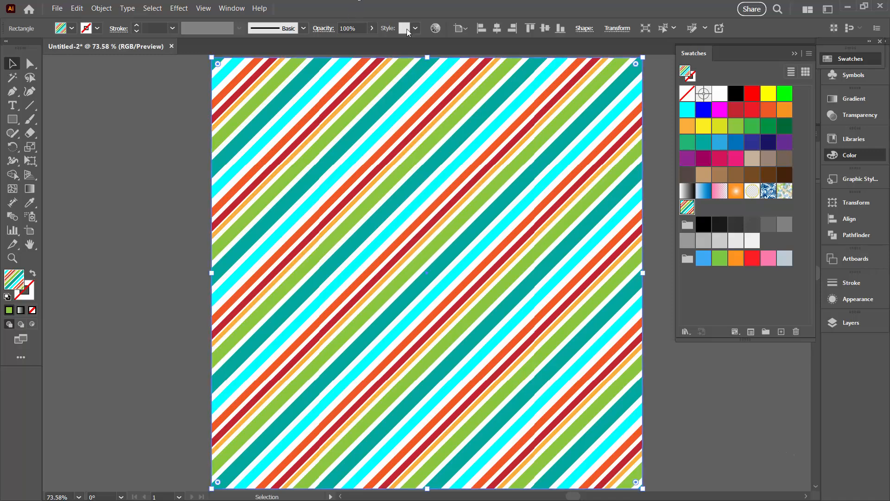
left_click(436, 31)
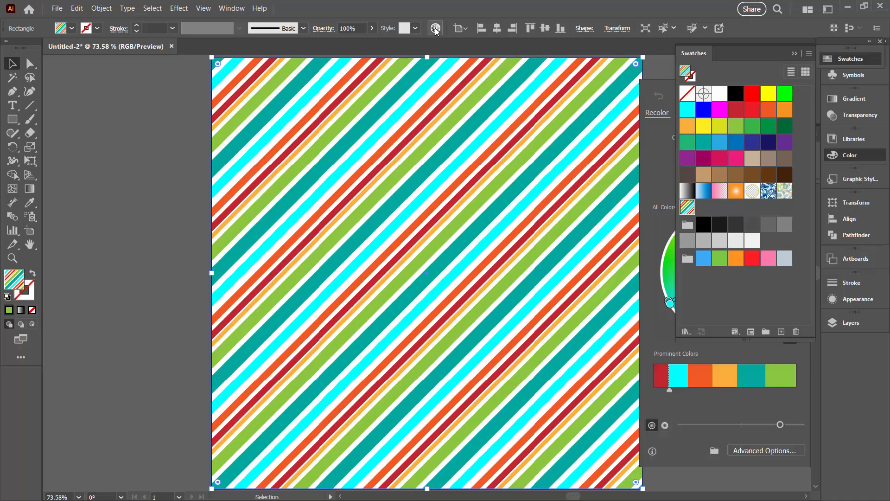
left_click(795, 54)
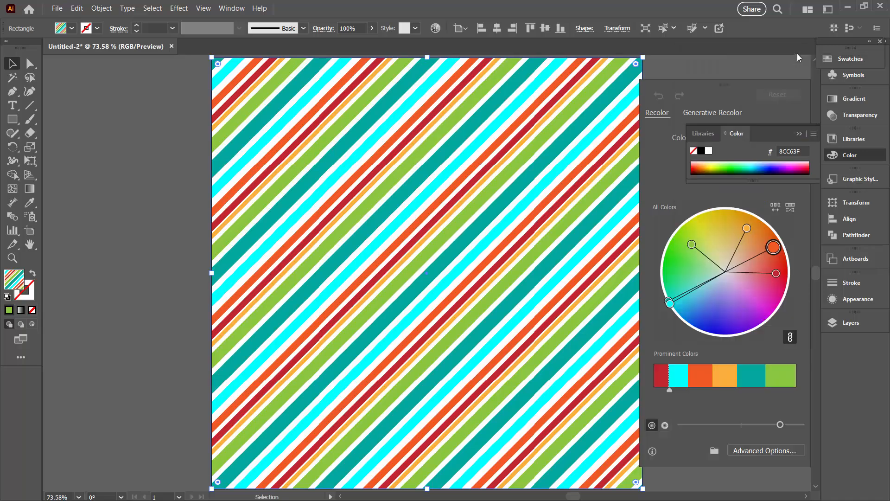
left_click_drag(713, 85, 630, 83)
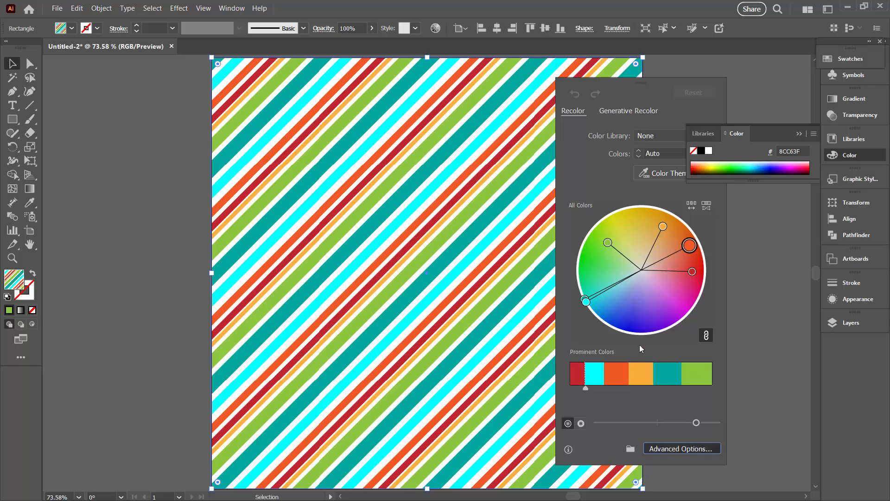
left_click(663, 450)
left_click_drag(784, 87, 516, 91)
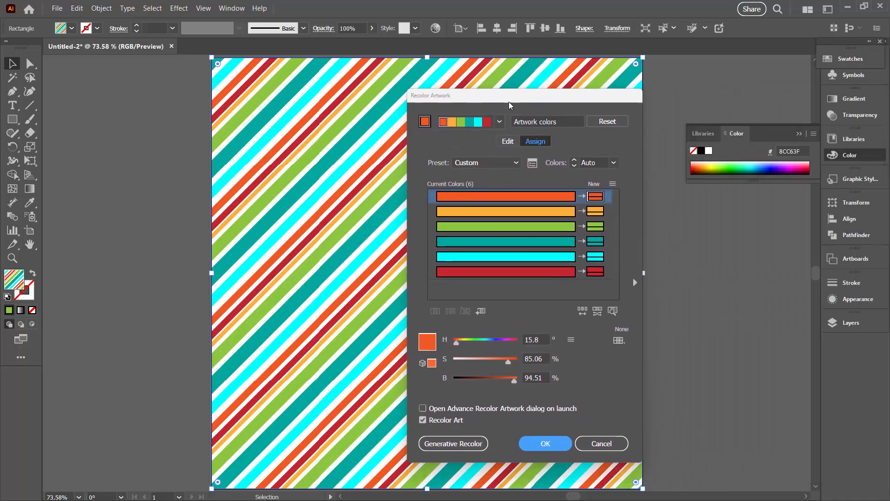
left_click(507, 141)
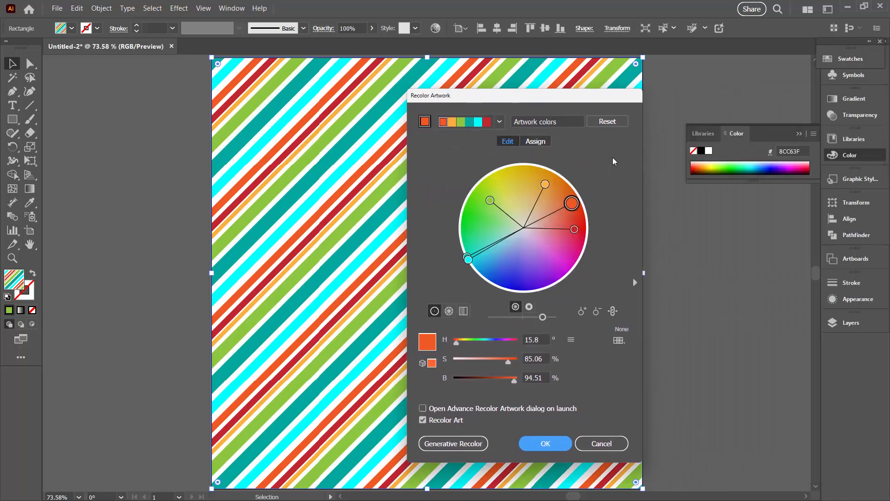
left_click(613, 311)
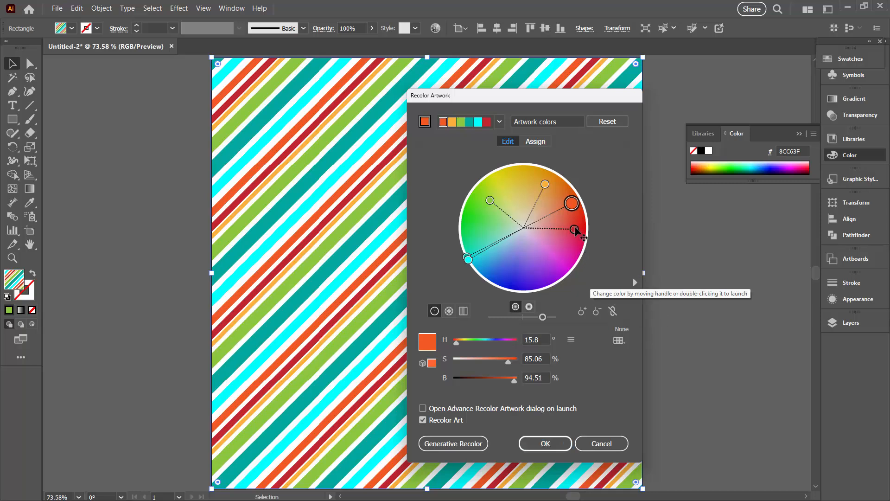
Step: Recolor the dark red stripes purple, orange-red violet, cyan blue, teal muted green, green pink and light orange bright cyan, and apply the new colors
left_click_drag(574, 229, 541, 268)
mouse_move(571, 203)
left_mouse_down()
mouse_move(521, 265)
mouse_move(526, 274)
left_mouse_up()
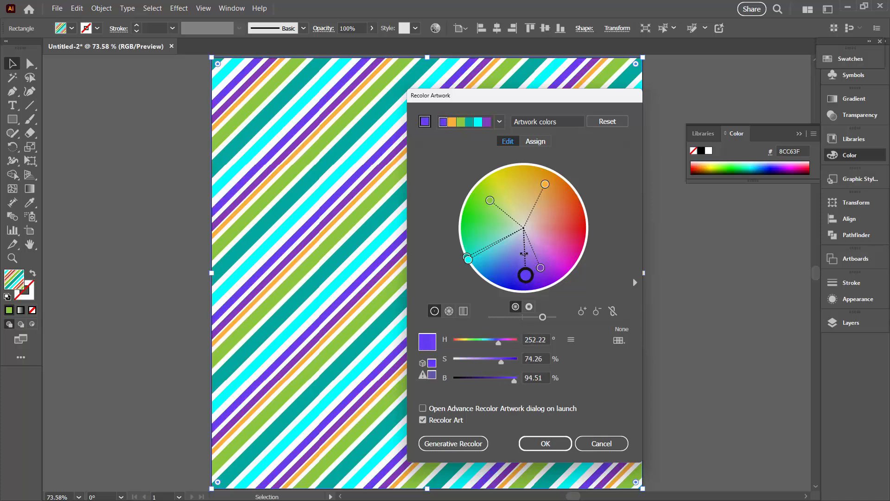
mouse_move(468, 261)
left_mouse_down()
mouse_move(495, 274)
mouse_move(501, 238)
left_mouse_up()
left_click(471, 254)
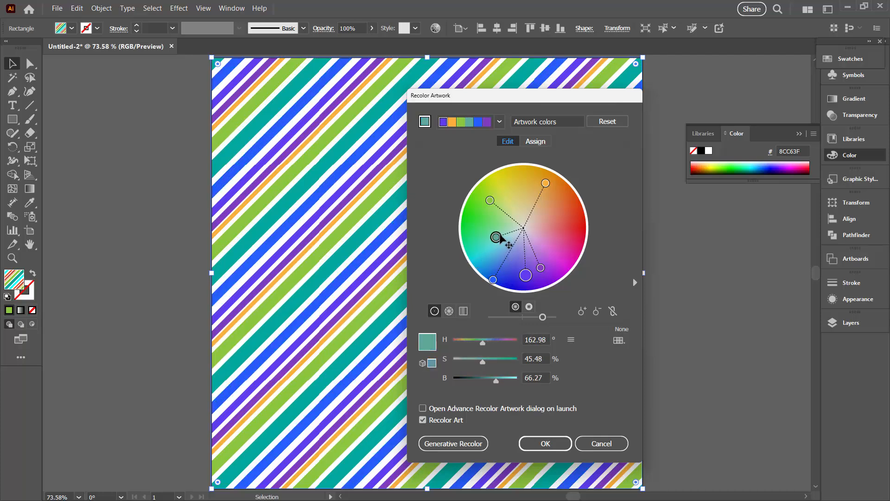
left_click_drag(491, 201, 551, 247)
left_click_drag(546, 184, 482, 257)
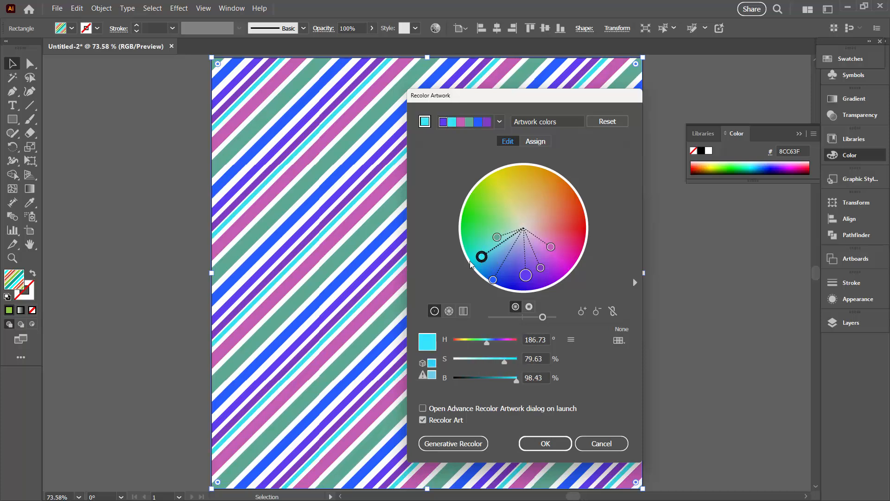
left_click(545, 443)
Step: Inspect the recolored stripe pattern up close and as a whole for seamless repeats
key("z")
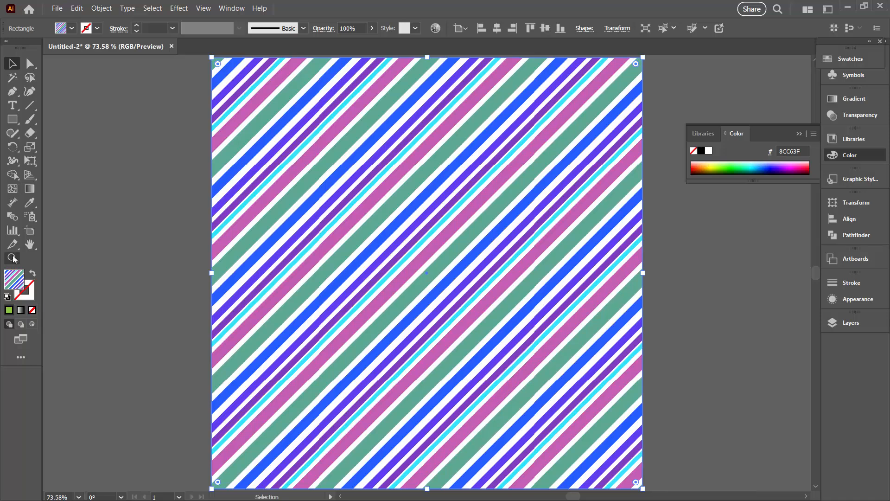
left_click_drag(290, 169, 360, 203)
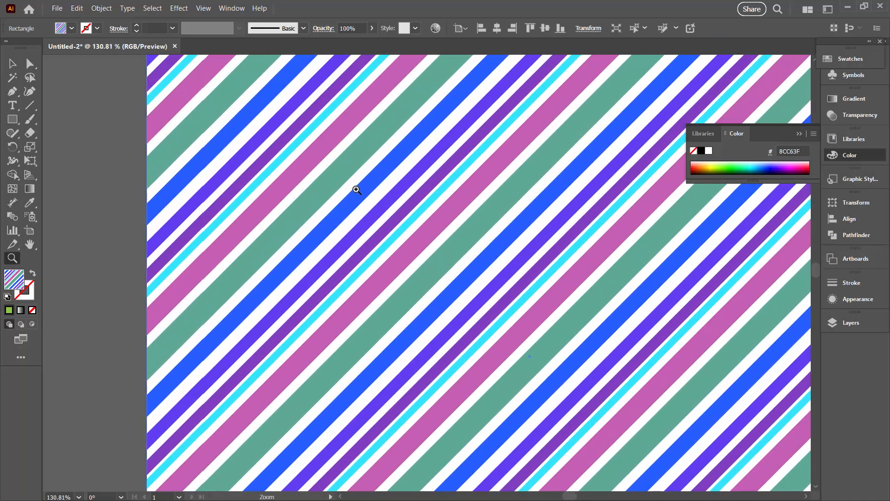
left_click(350, 217, "alt")
left_click_drag(441, 249, 392, 241)
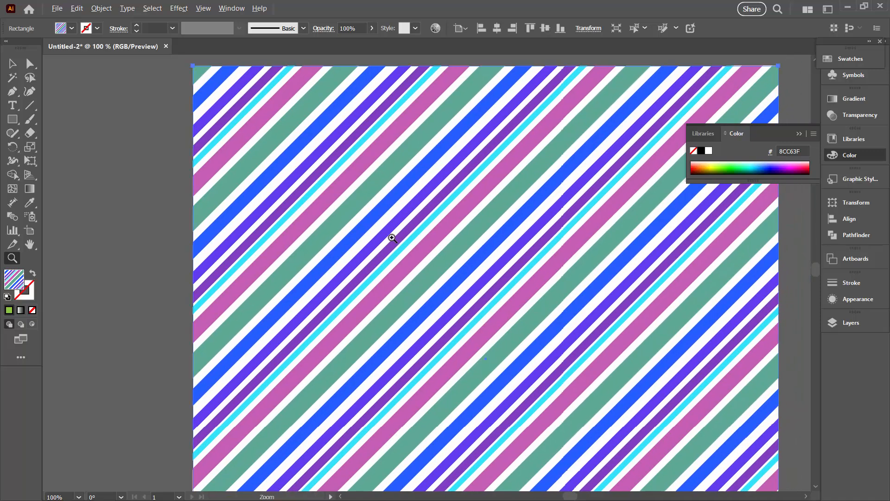
left_click(393, 238, "alt")
left_click_drag(407, 258, 337, 219)
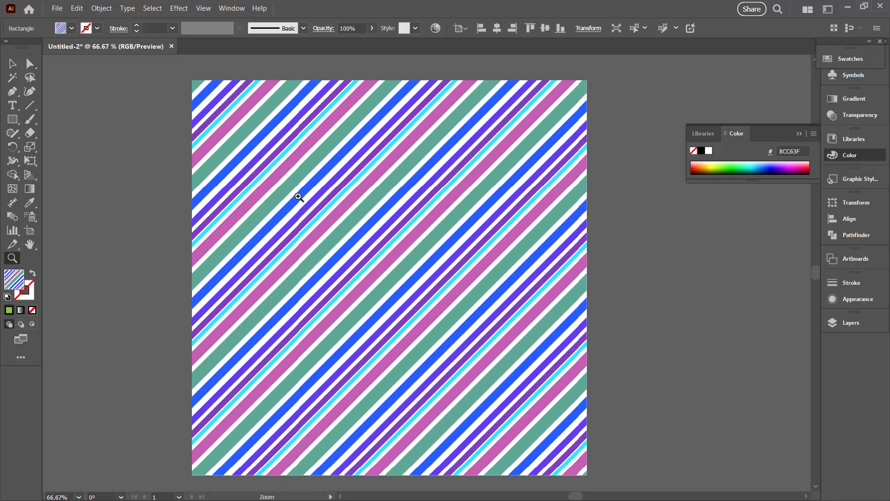
left_click_drag(299, 197, 330, 246)
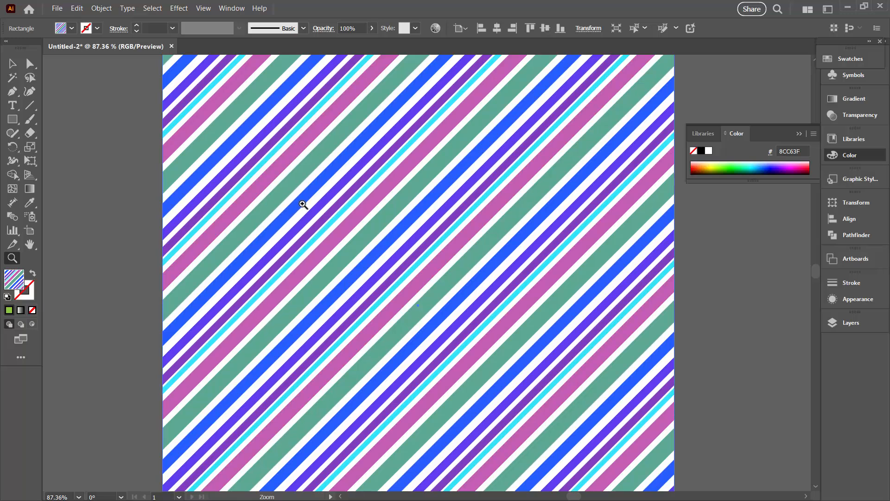
left_click_drag(294, 199, 269, 213)
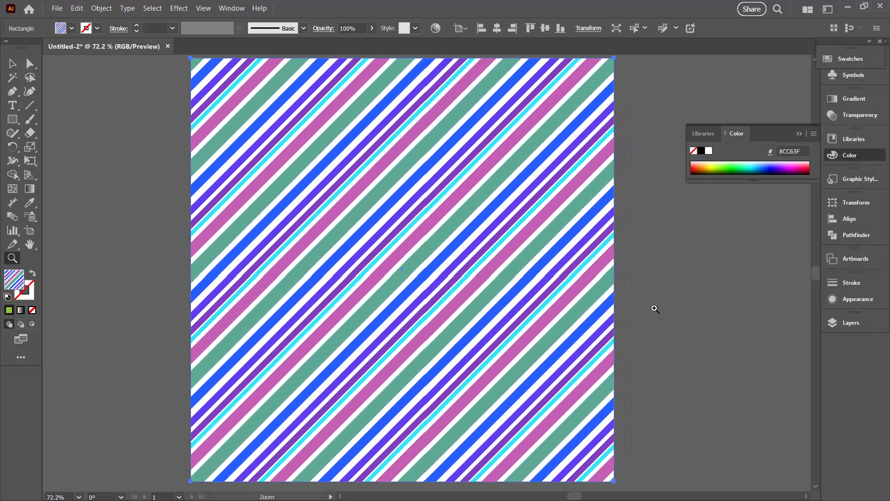
left_click_drag(387, 223, 411, 255)
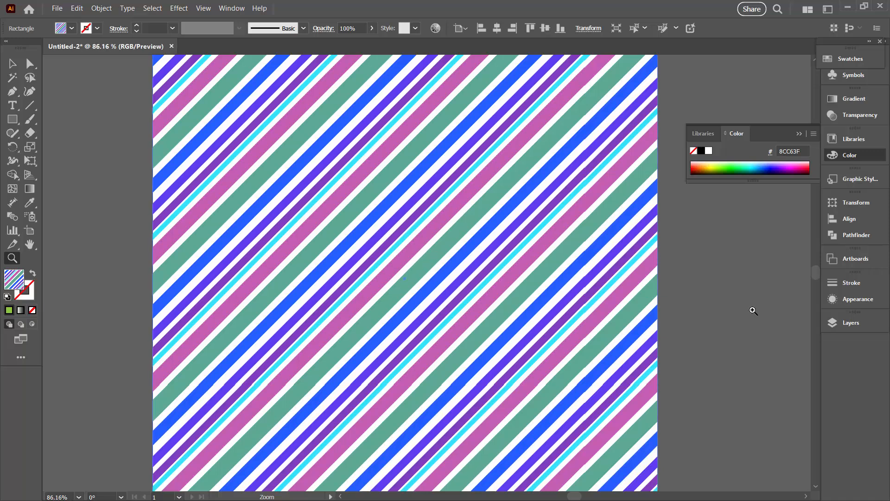